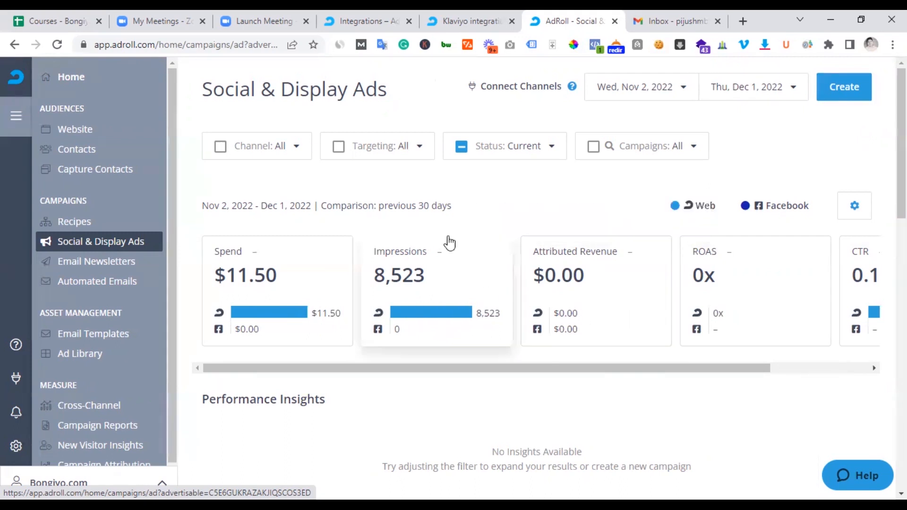
Step: Look through the Social & Display Ads overview and its campaigns list
scroll(449, 241, down, 5)
scroll(451, 238, up, 5)
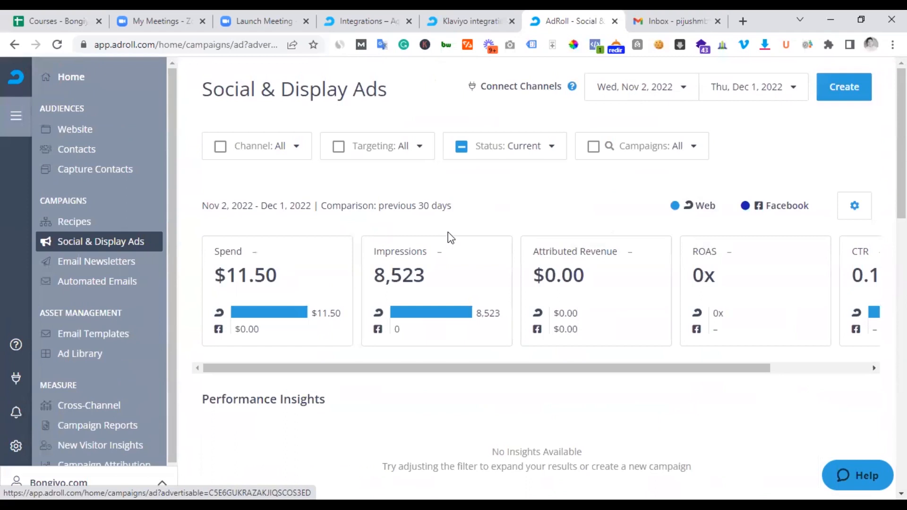
scroll(450, 238, down, 5)
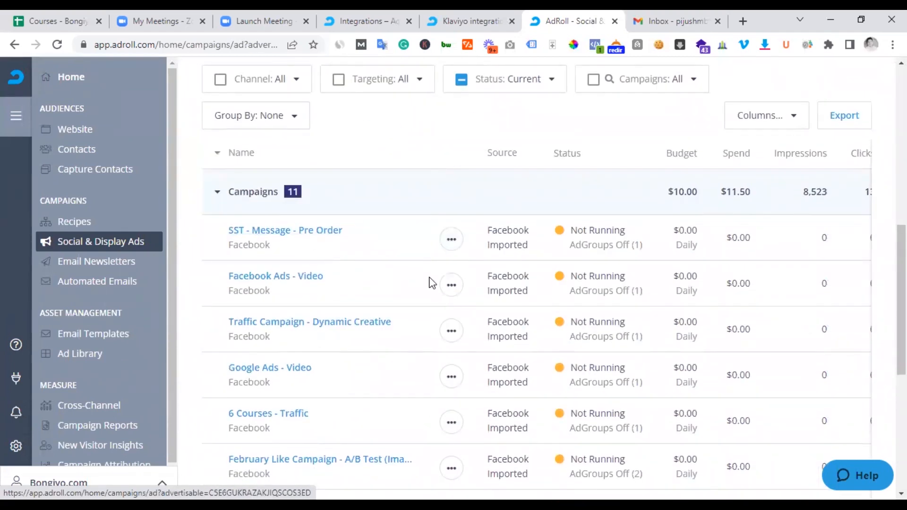
scroll(427, 279, down, 7)
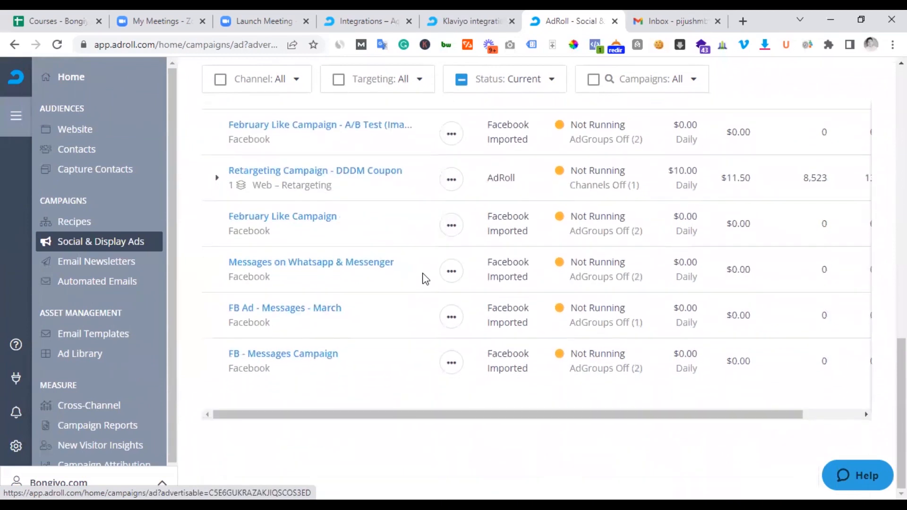
scroll(425, 279, up, 10)
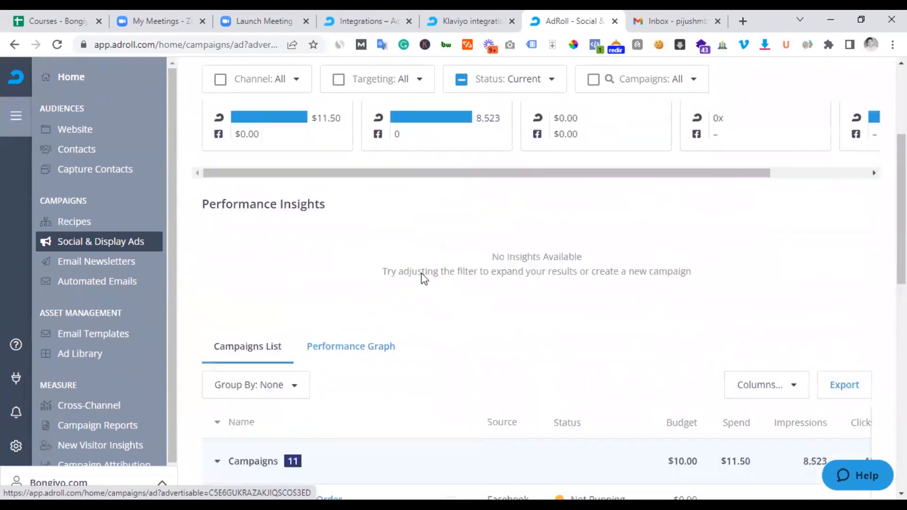
scroll(424, 279, down, 2)
scroll(424, 276, up, 6)
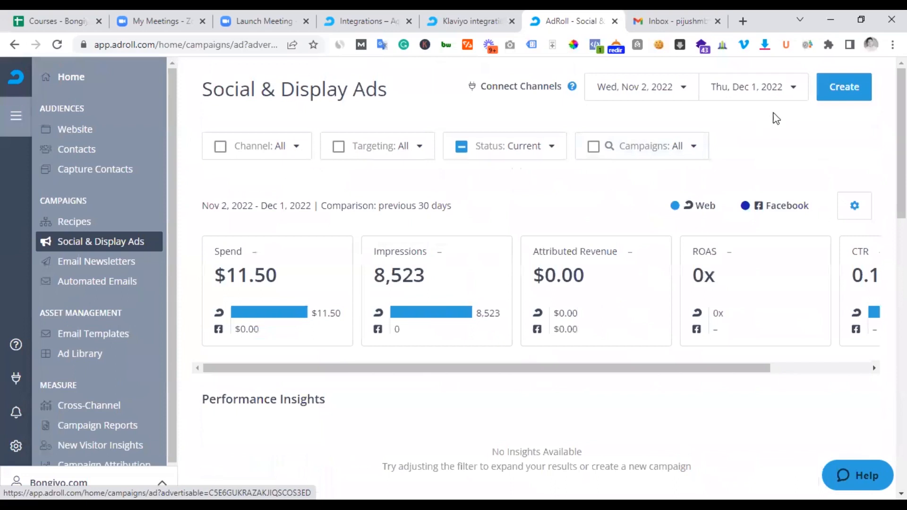
Step: Start creating a new ad campaign with Retargeting as the marketing goal
click(859, 89)
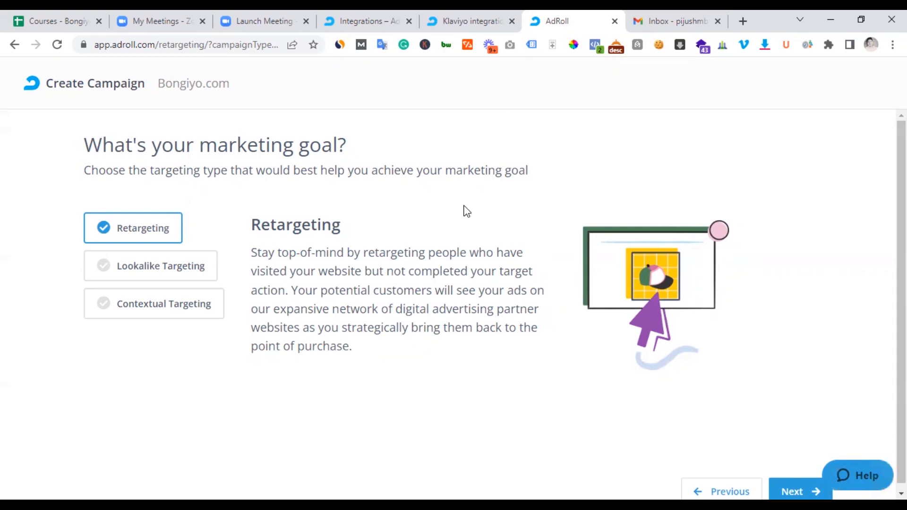
scroll(466, 211, down, 1)
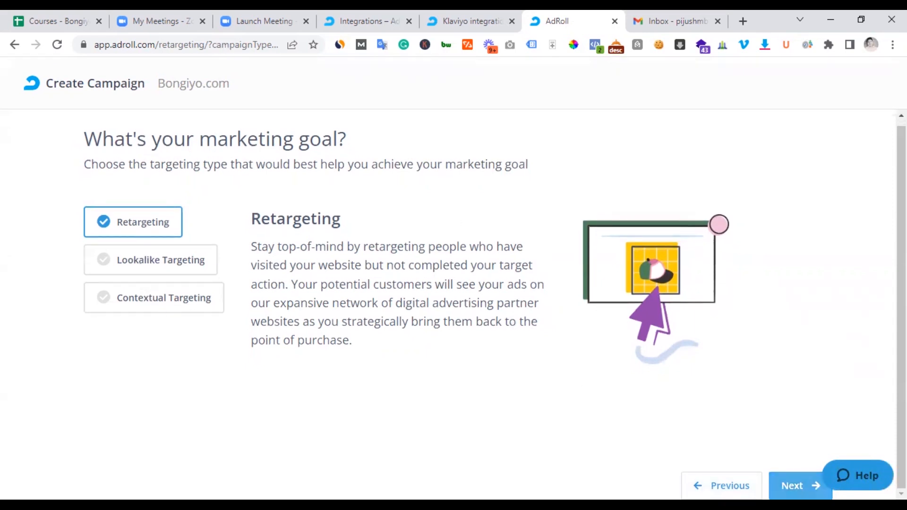
click(793, 486)
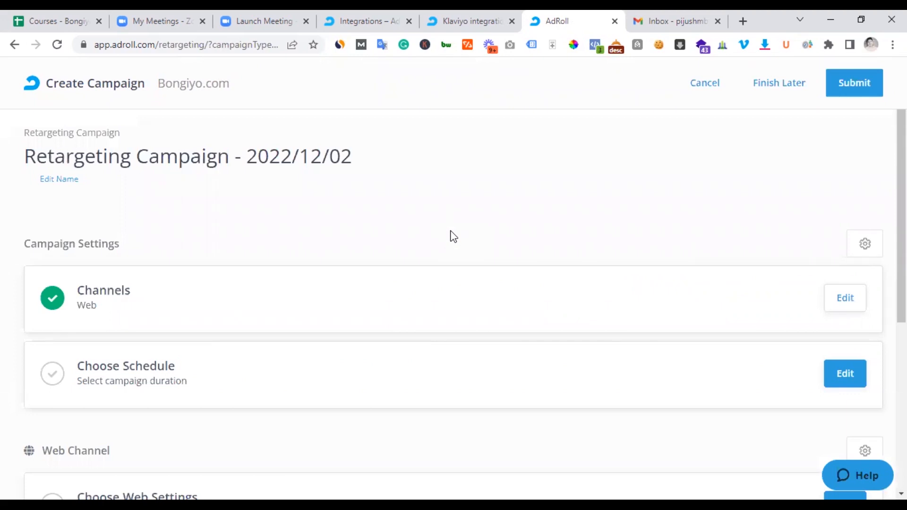
Step: Open the campaign's channel settings and confirm Web as the advertising channel
scroll(628, 255, down, 1)
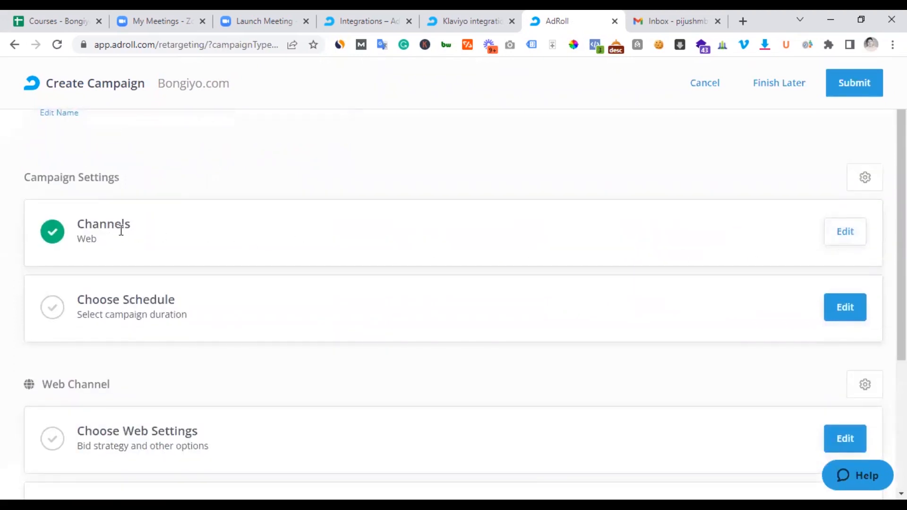
click(845, 233)
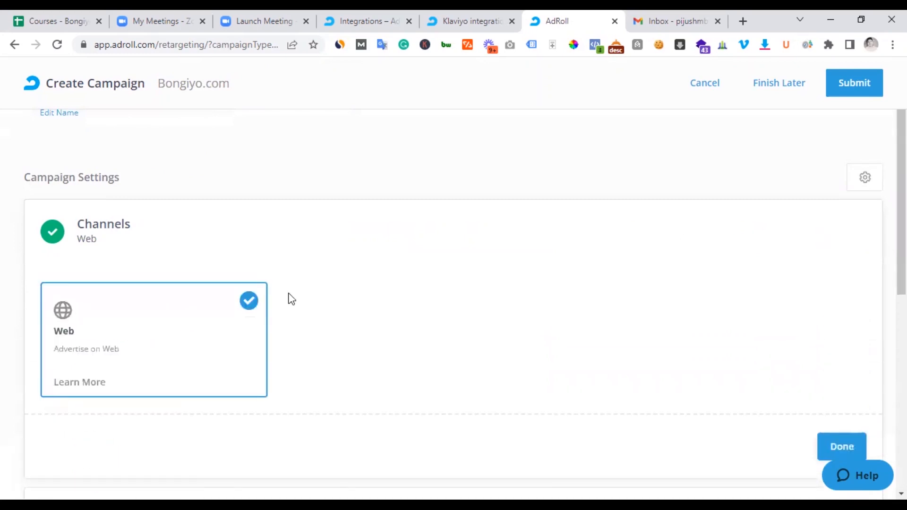
scroll(291, 299, down, 2)
scroll(319, 263, up, 4)
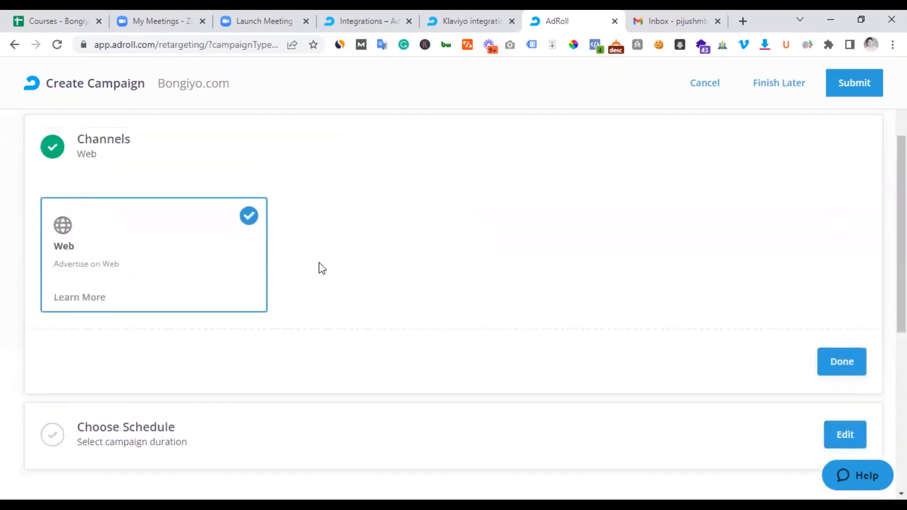
scroll(319, 263, down, 4)
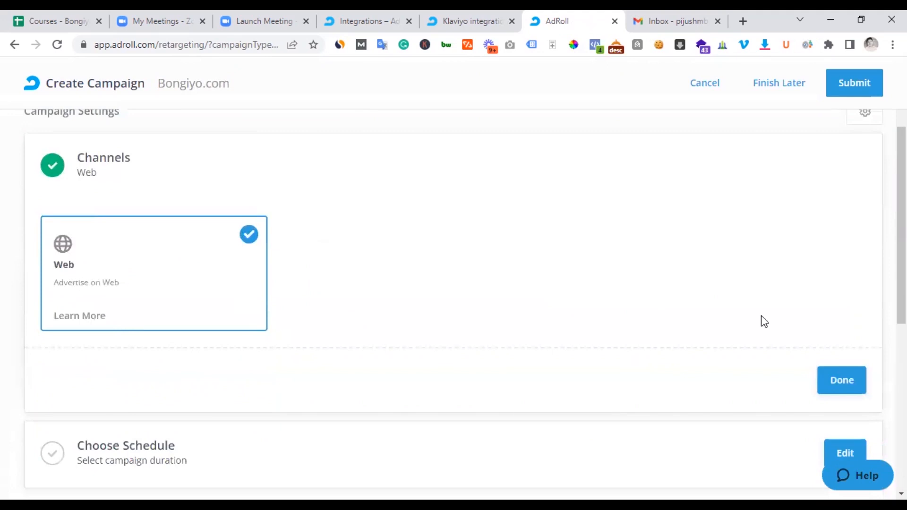
click(846, 384)
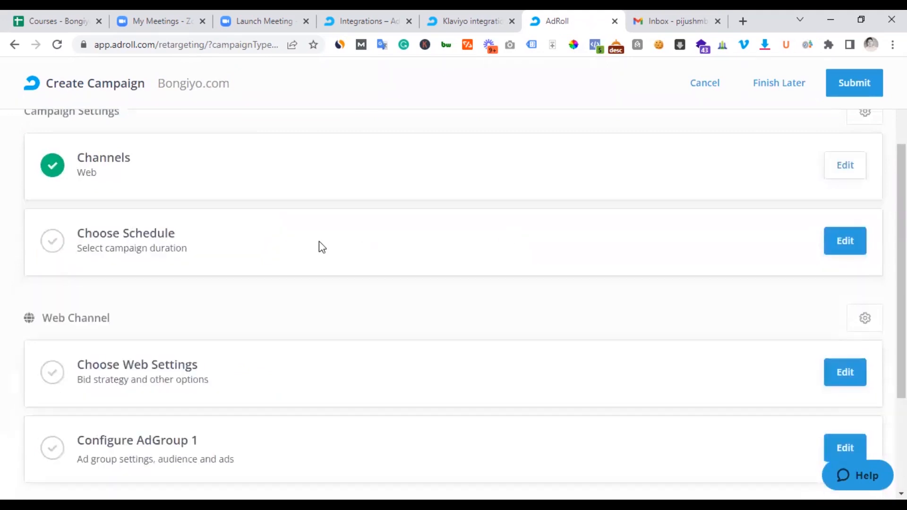
Step: Schedule the campaign to start immediately and end on Dec 31, 2022, at the end of the day
click(851, 244)
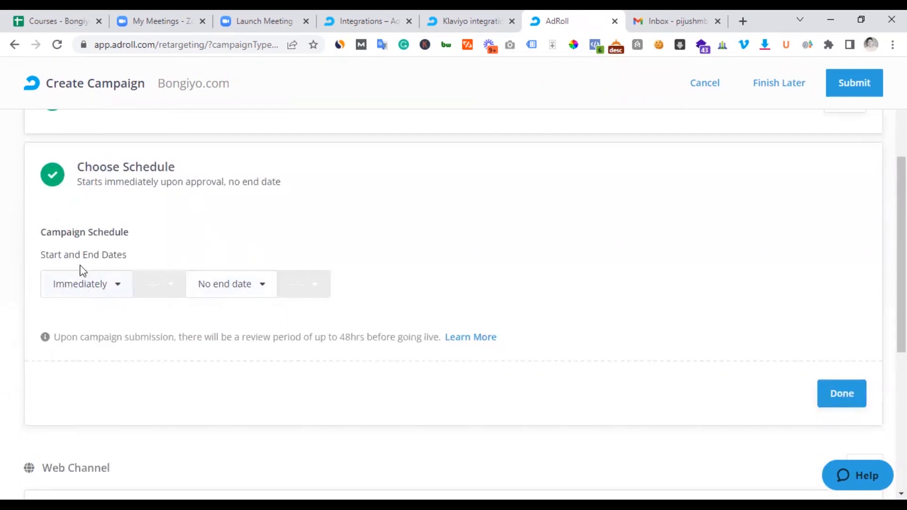
click(259, 290)
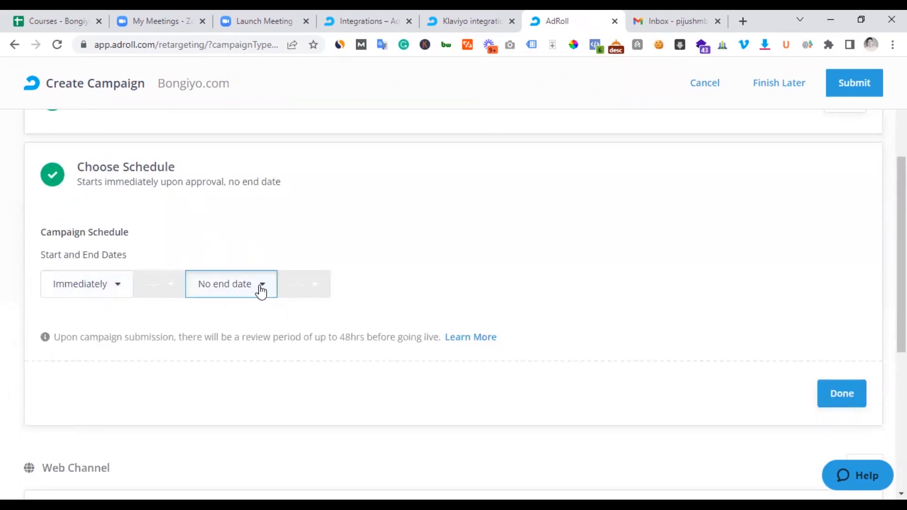
click(493, 255)
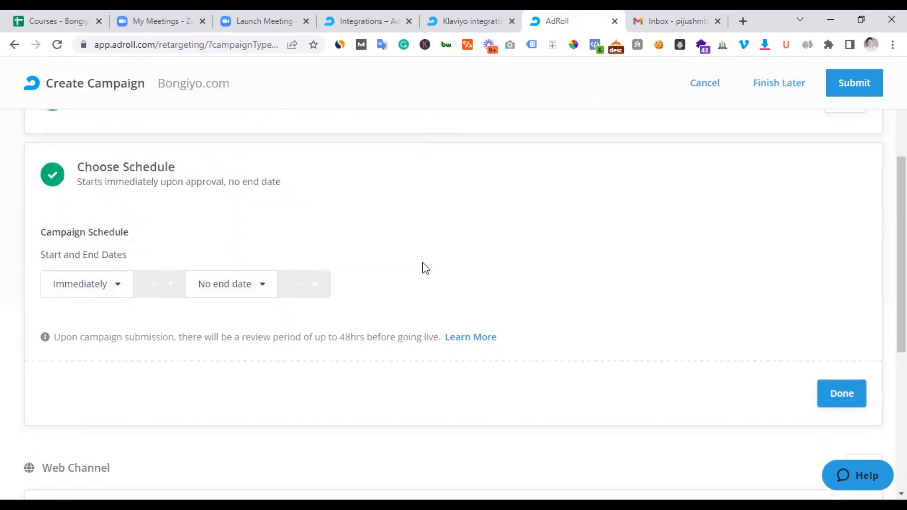
scroll(425, 268, down, 3)
click(243, 158)
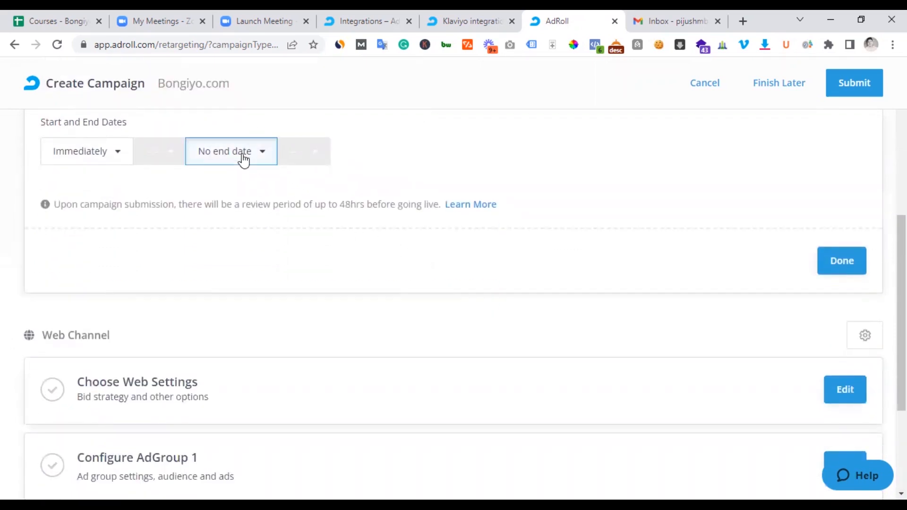
click(213, 373)
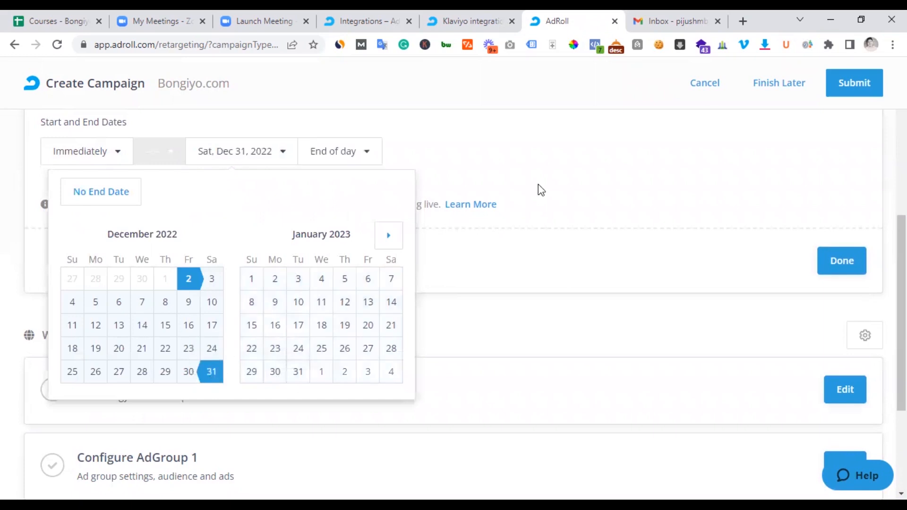
click(544, 187)
click(825, 269)
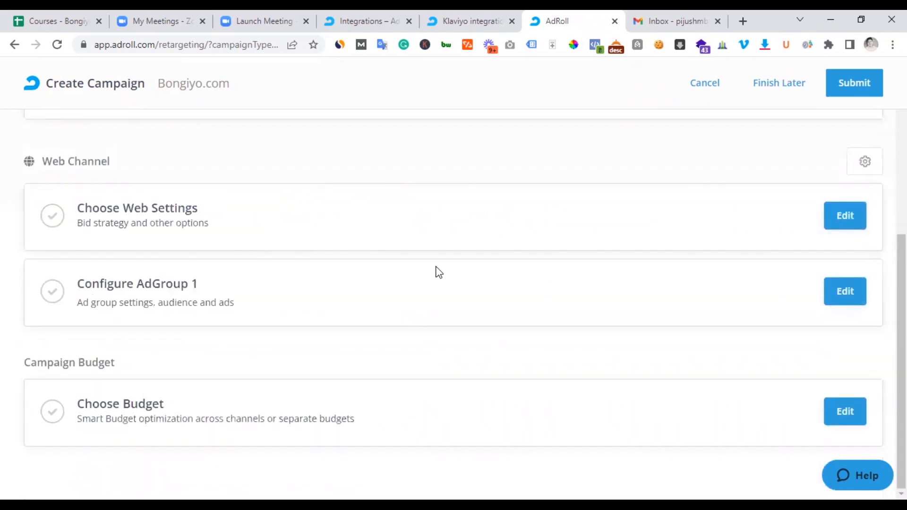
Step: In the web channel settings, set the bid strategy to Clicks with automatic bidding
scroll(435, 265, up, 2)
scroll(436, 265, down, 2)
click(845, 216)
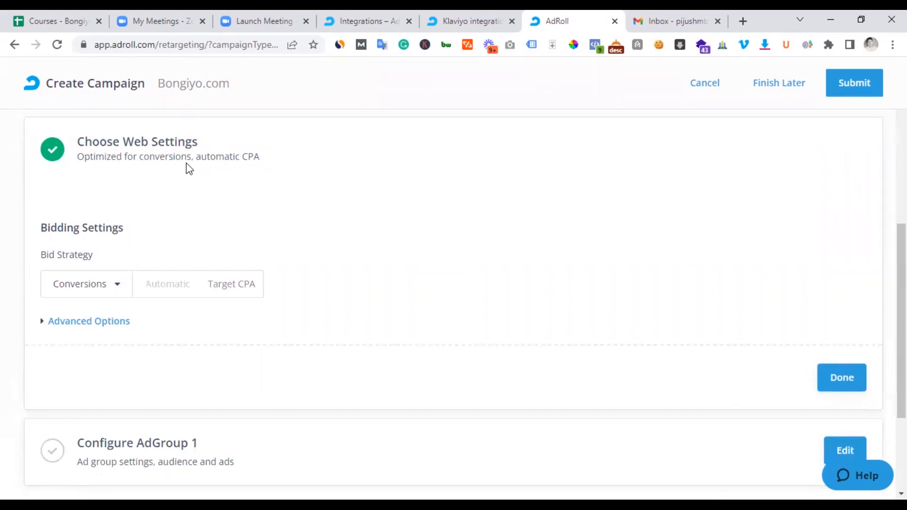
scroll(186, 163, down, 1)
click(87, 223)
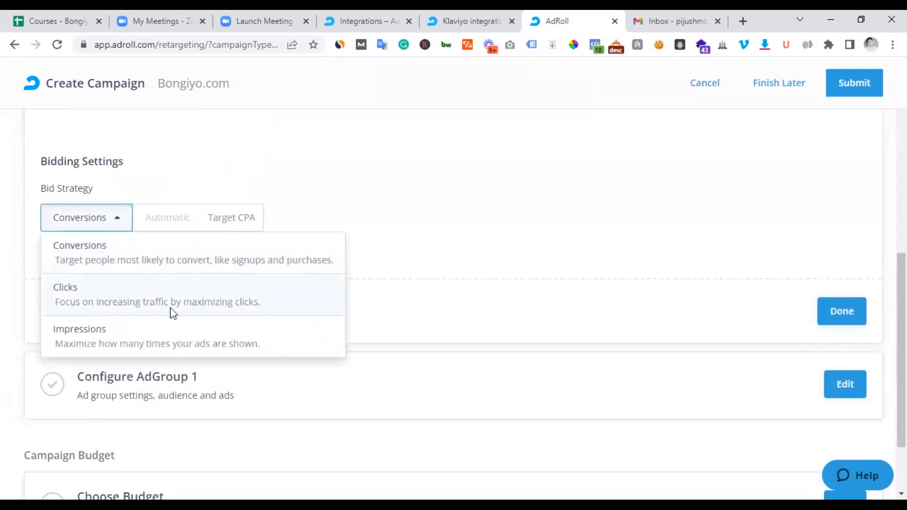
click(126, 297)
click(83, 223)
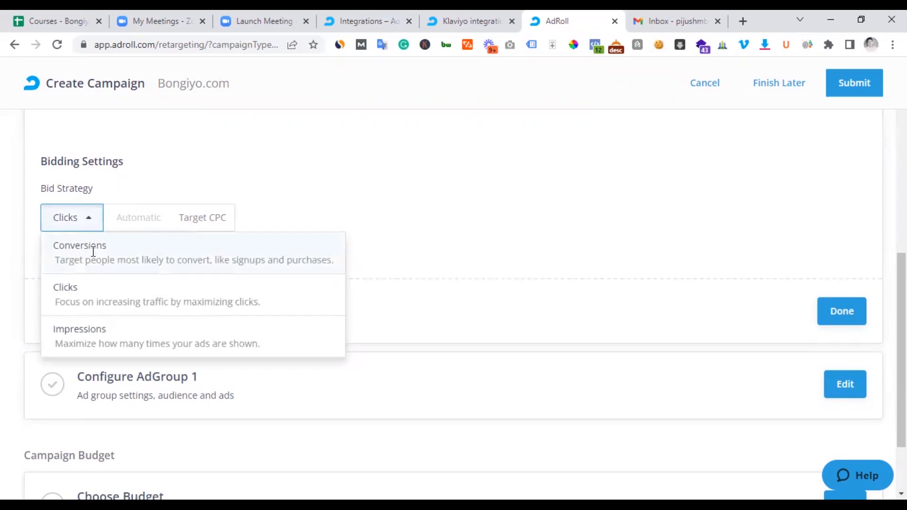
click(116, 339)
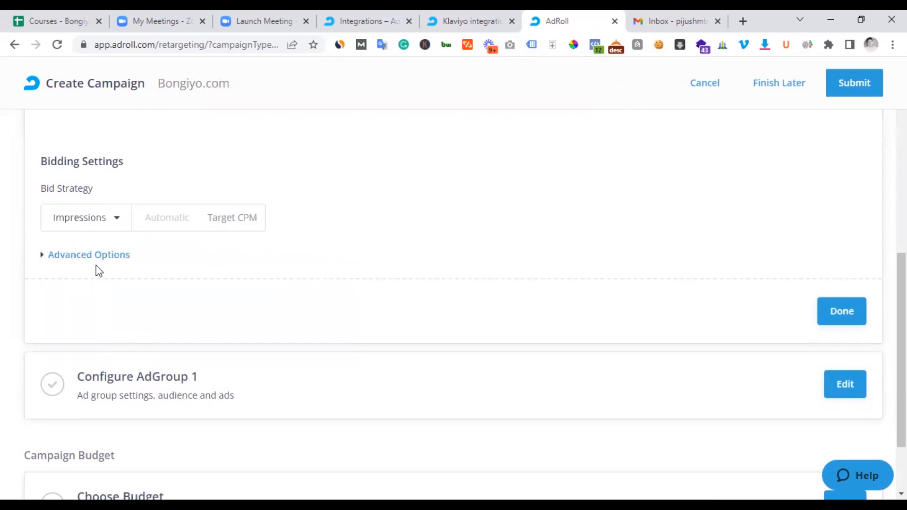
click(122, 221)
click(108, 306)
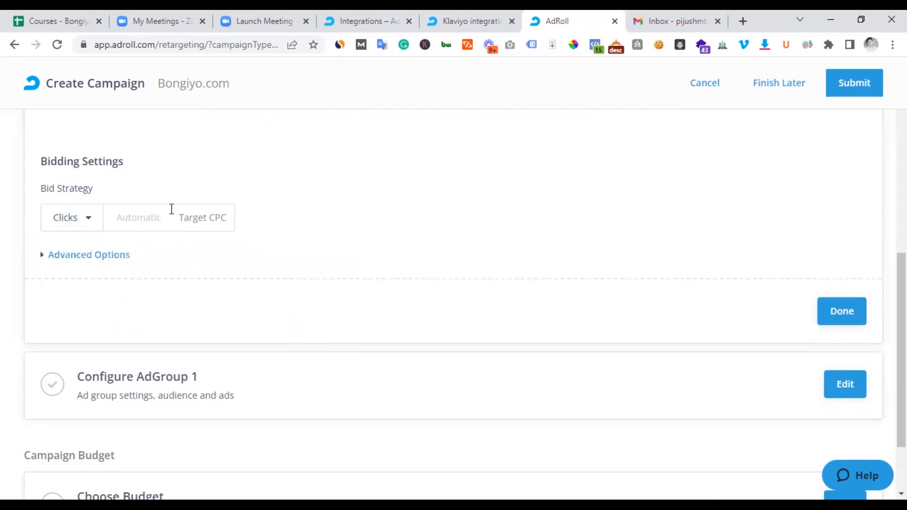
click(137, 216)
click(248, 188)
Step: Review the advanced day parting and frequency capping options, and confirm the web settings
click(101, 255)
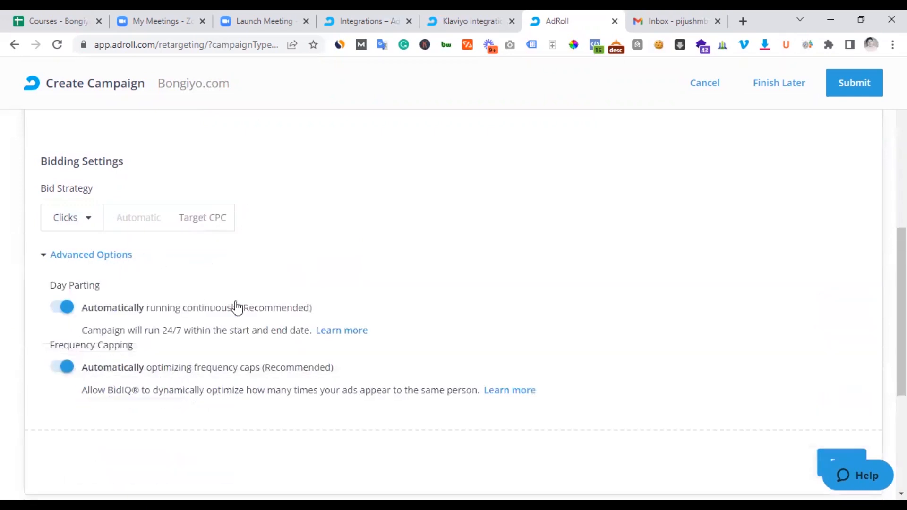
scroll(233, 279, down, 1)
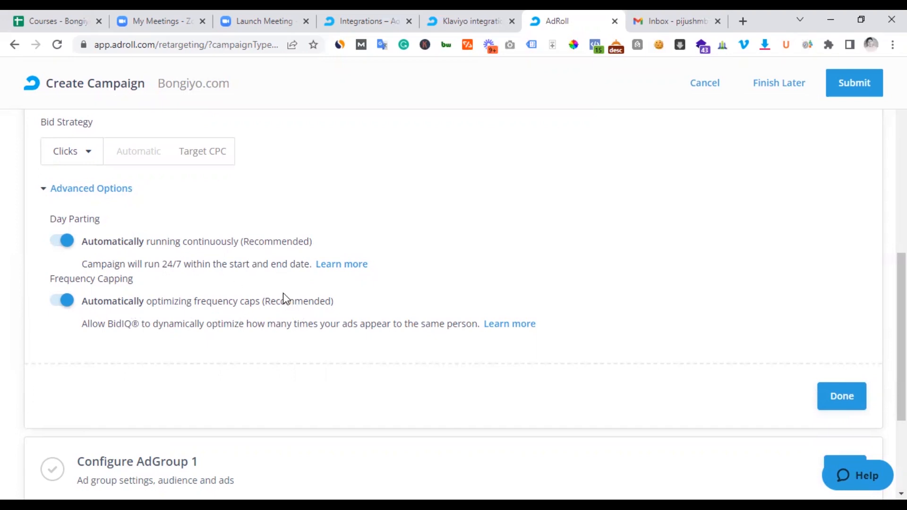
scroll(382, 327, down, 2)
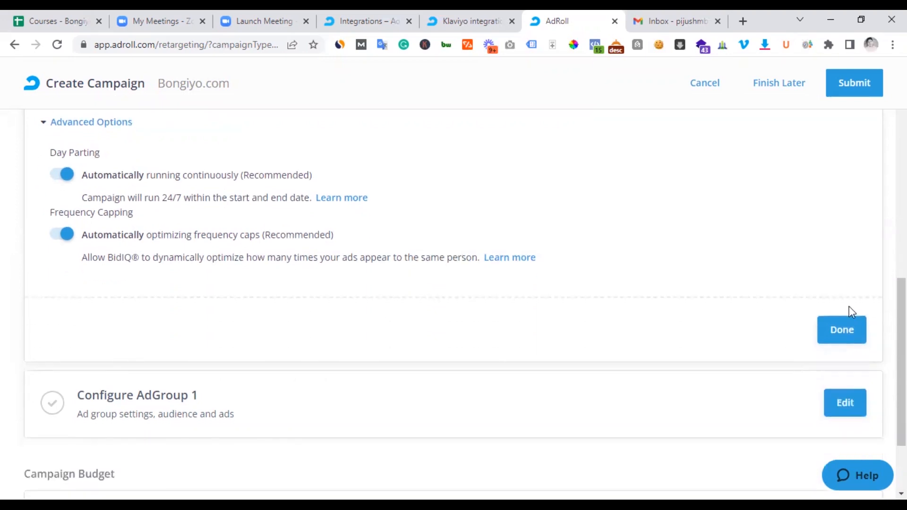
click(847, 336)
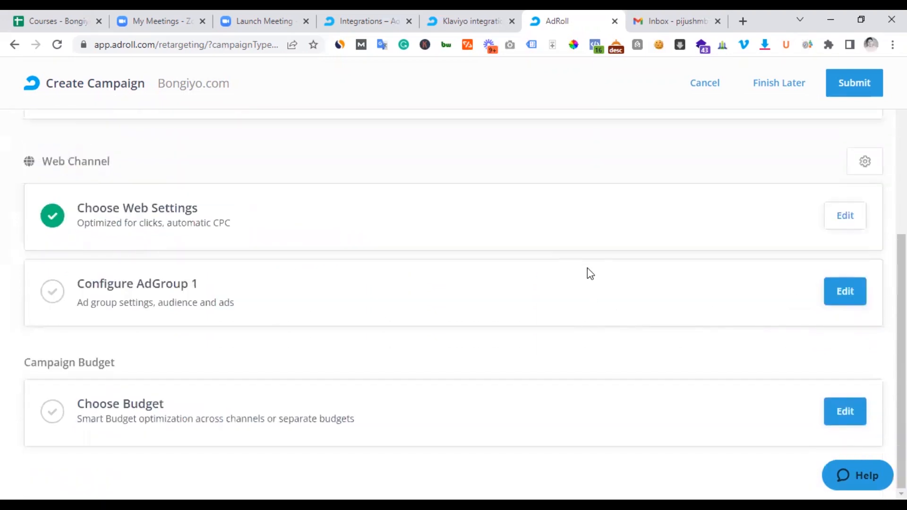
Step: Open the configuration of AdGroup 1 and rename the ad group as Remarketing
click(846, 291)
scroll(425, 252, down, 3)
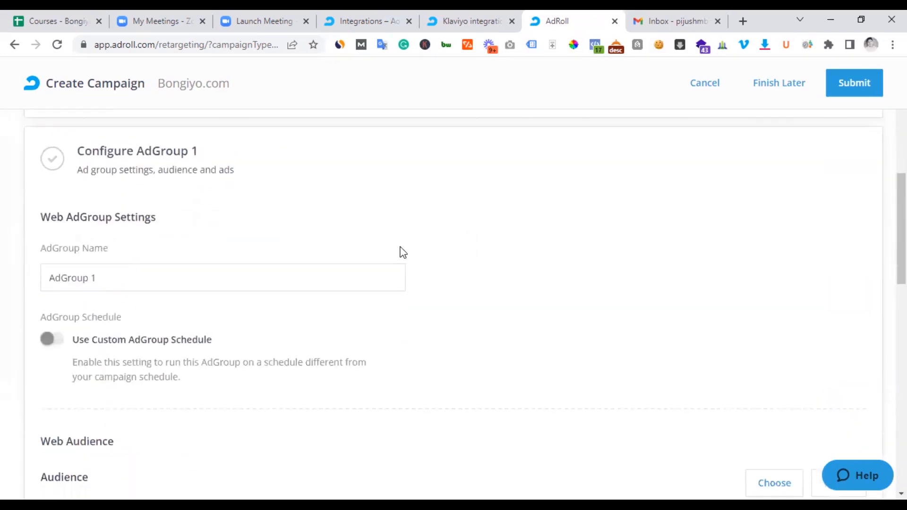
triple_click(161, 271)
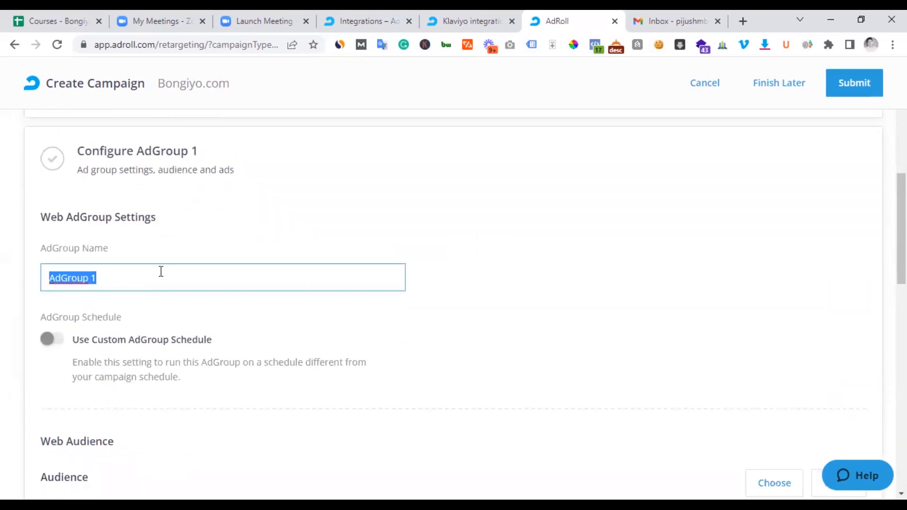
text(Re)
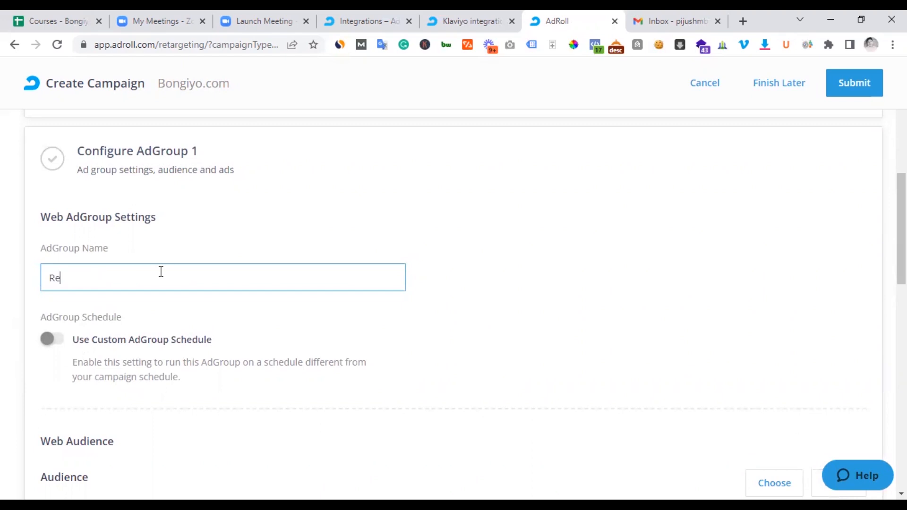
text(marketing)
Step: Rename the campaign as "Retargeting Campaign (Web) - 2022/12/02" and save the name
scroll(161, 272, down, 6)
scroll(161, 271, up, 12)
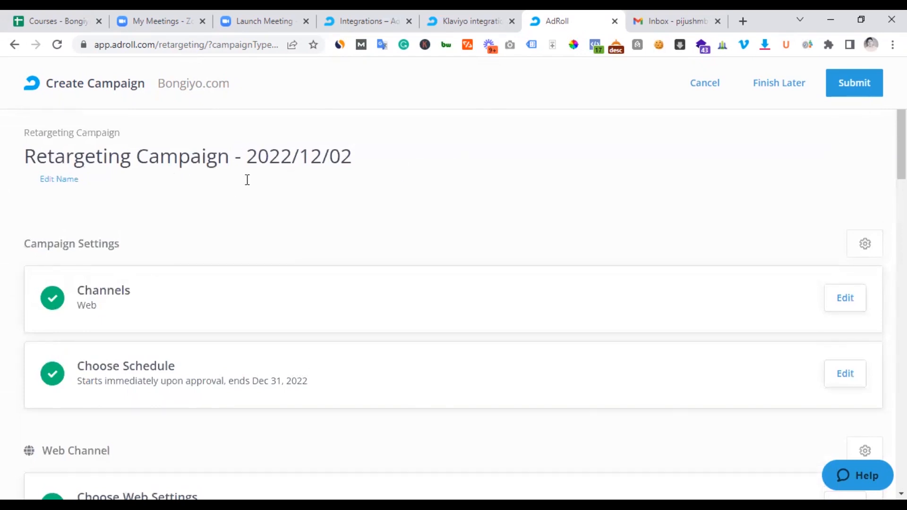
scroll(273, 199, down, 5)
scroll(273, 199, up, 5)
click(64, 188)
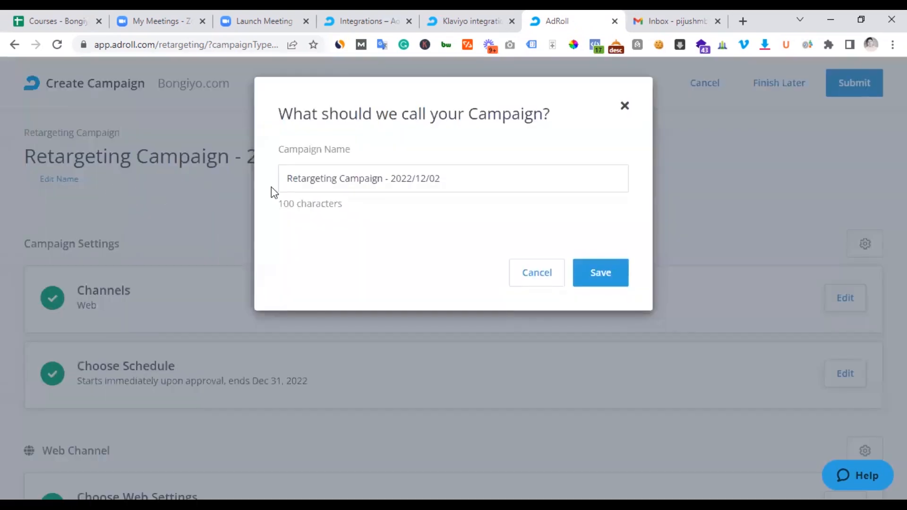
click(383, 178)
text((WEb)
key(BackSpace)
key(BackSpace)
text(eb))
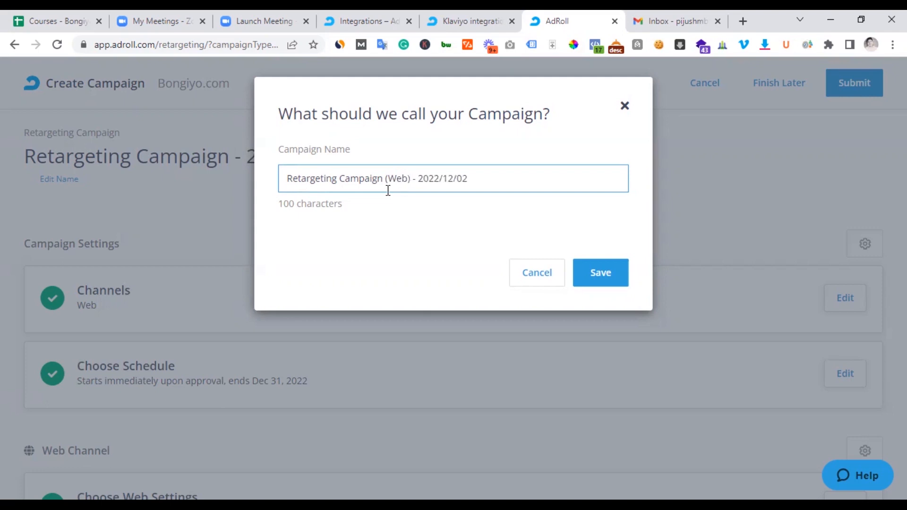
click(598, 273)
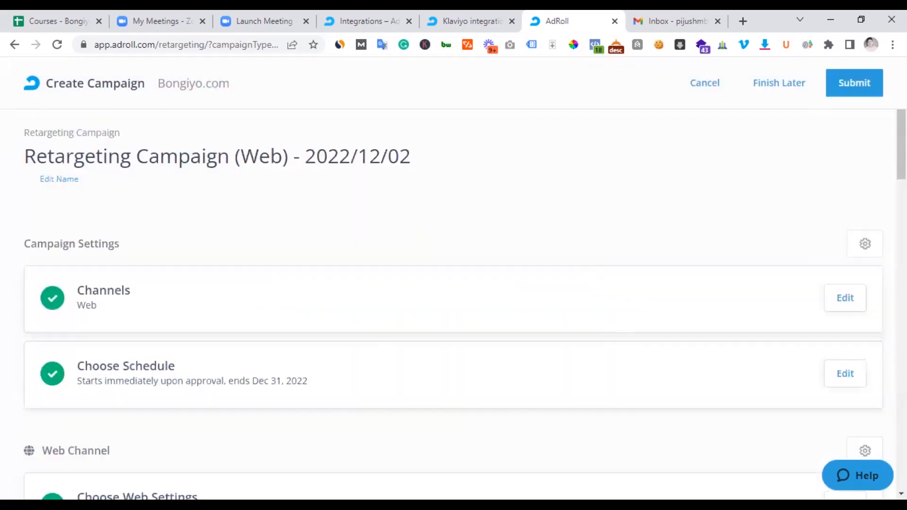
Step: Try the custom AdGroup schedule option for the Remarketing ad group, then switch it back off
scroll(240, 253, down, 7)
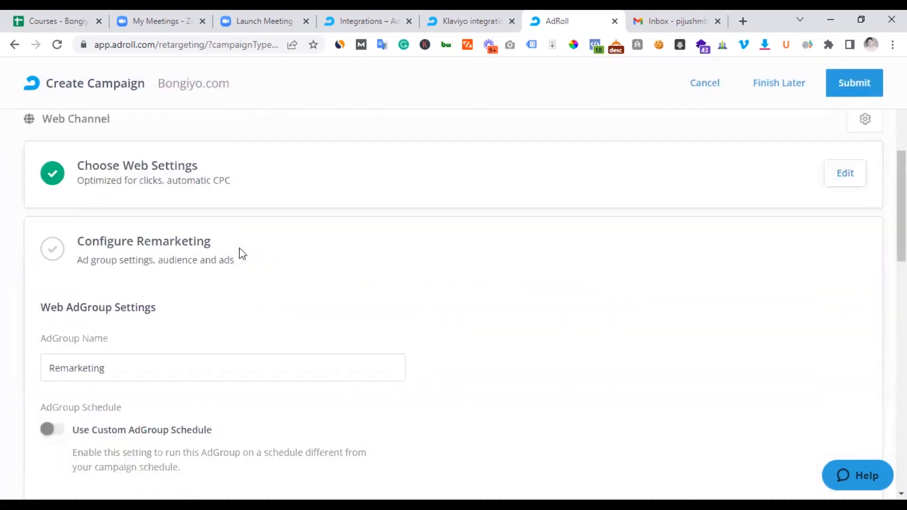
scroll(279, 318, down, 3)
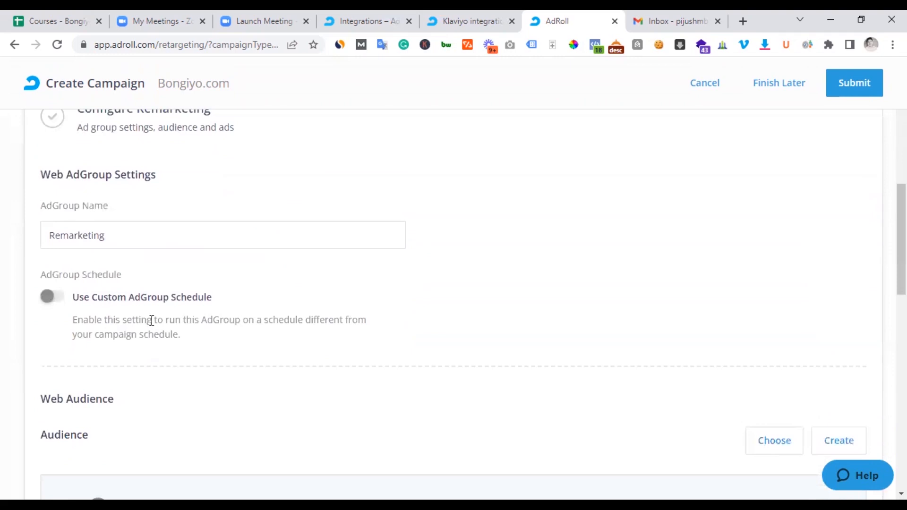
click(105, 318)
scroll(251, 347, down, 1)
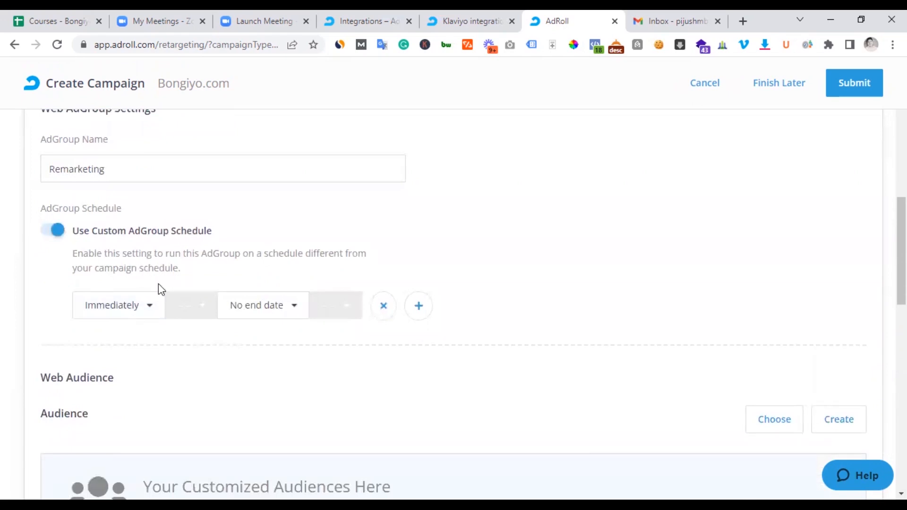
click(55, 232)
click(55, 231)
click(55, 231)
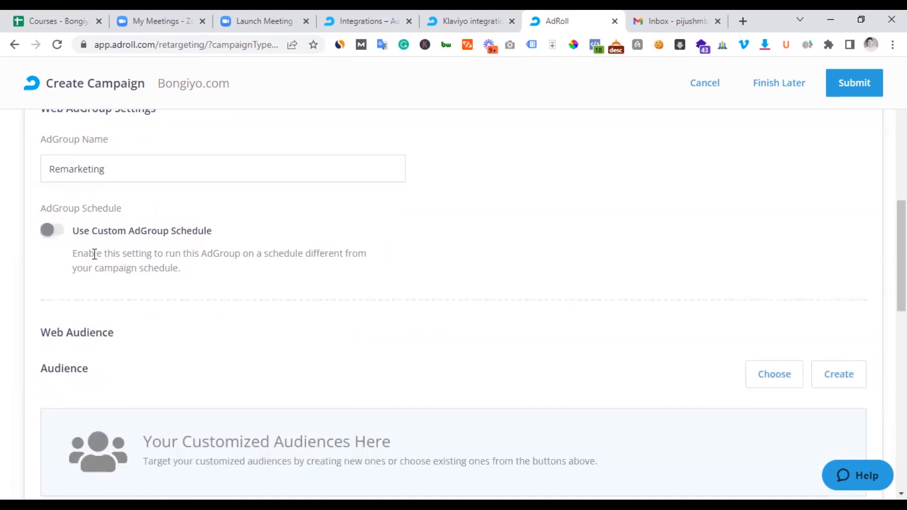
Step: Choose the existing audiences All Visitors and Bongiyo Till October 22 as targets for the Remarketing ad group
scroll(113, 312, down, 2)
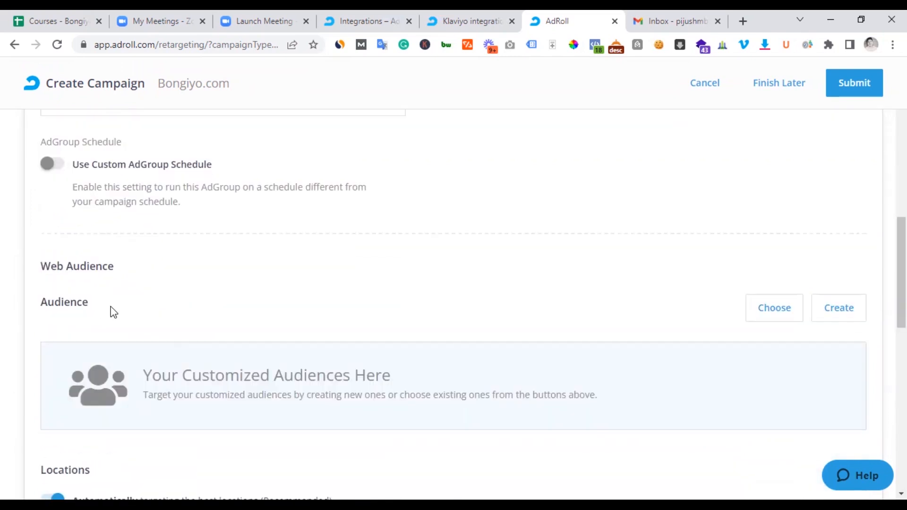
scroll(113, 312, down, 2)
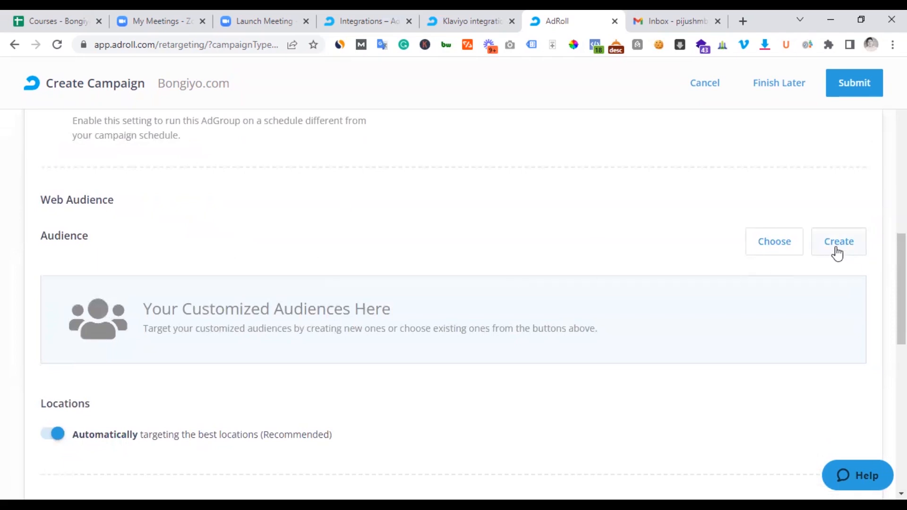
click(782, 246)
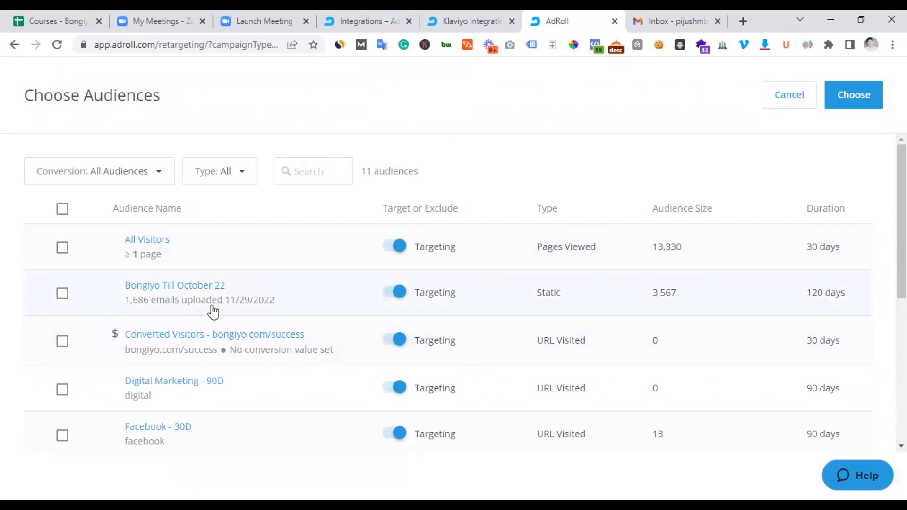
click(68, 300)
scroll(336, 311, down, 6)
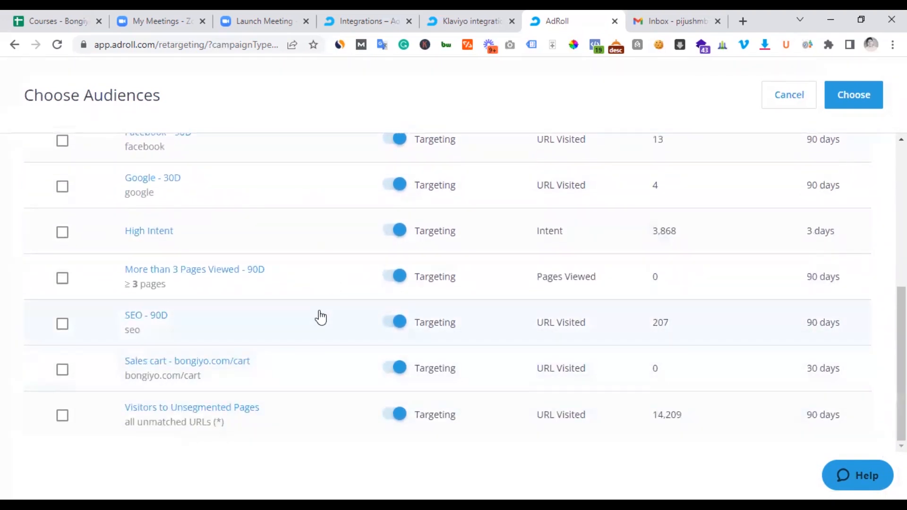
scroll(320, 317, up, 6)
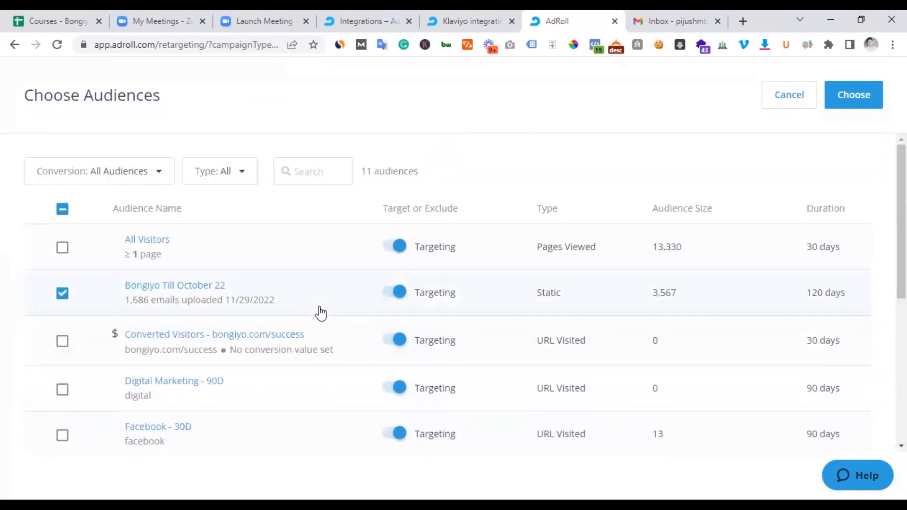
click(62, 249)
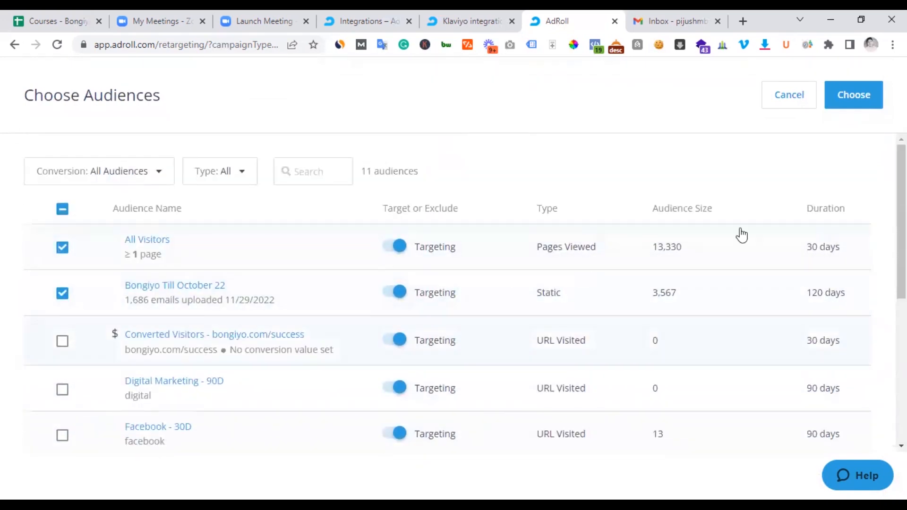
click(863, 101)
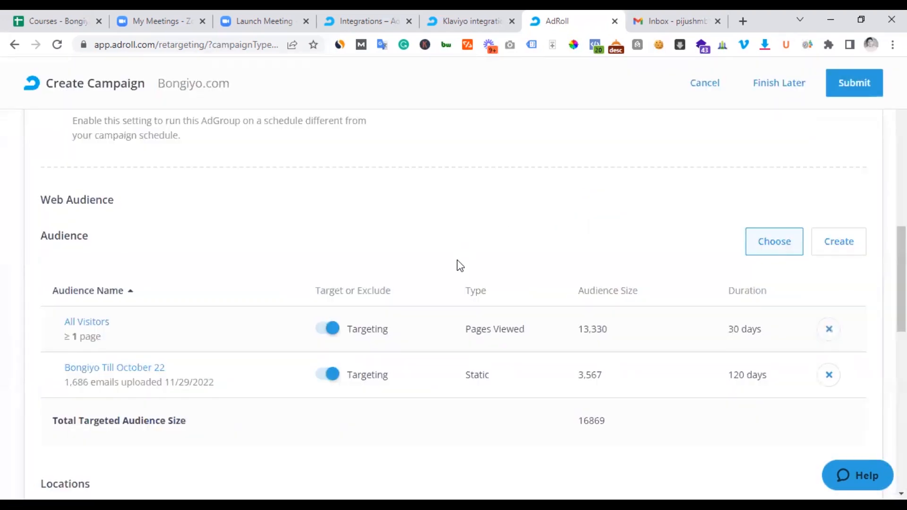
Step: Try manual location targeting for the ad group, then return to automatically targeting the best locations
scroll(461, 275, down, 3)
scroll(333, 335, down, 4)
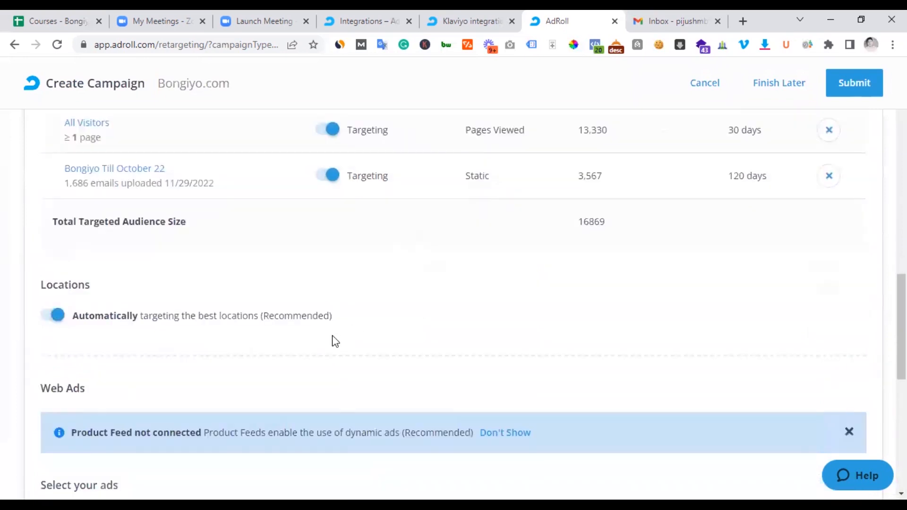
click(206, 188)
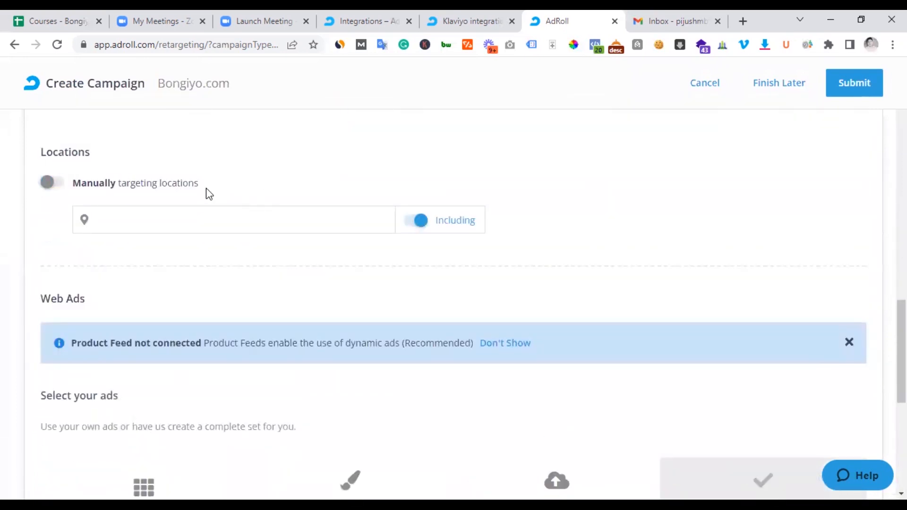
click(49, 186)
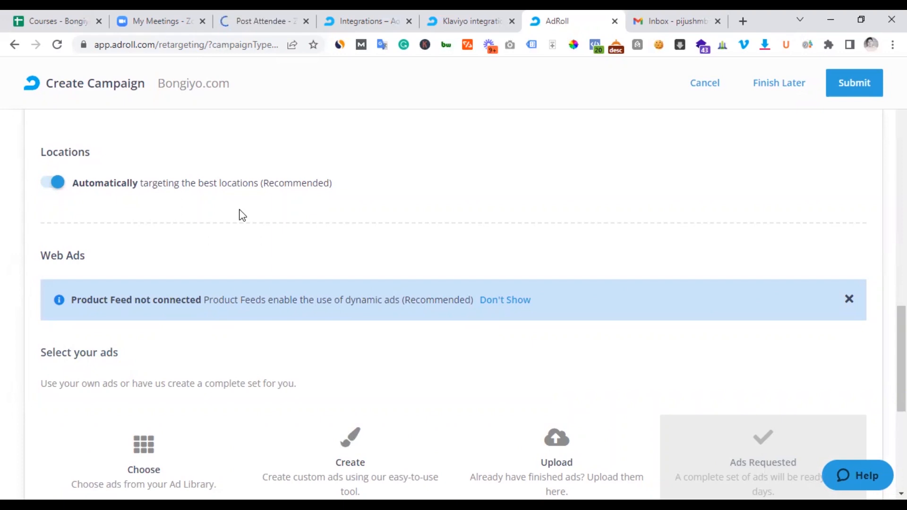
Step: Review the ways to add web ads and the recommended ad sizes for uploads, without uploading any file
scroll(242, 211, down, 1)
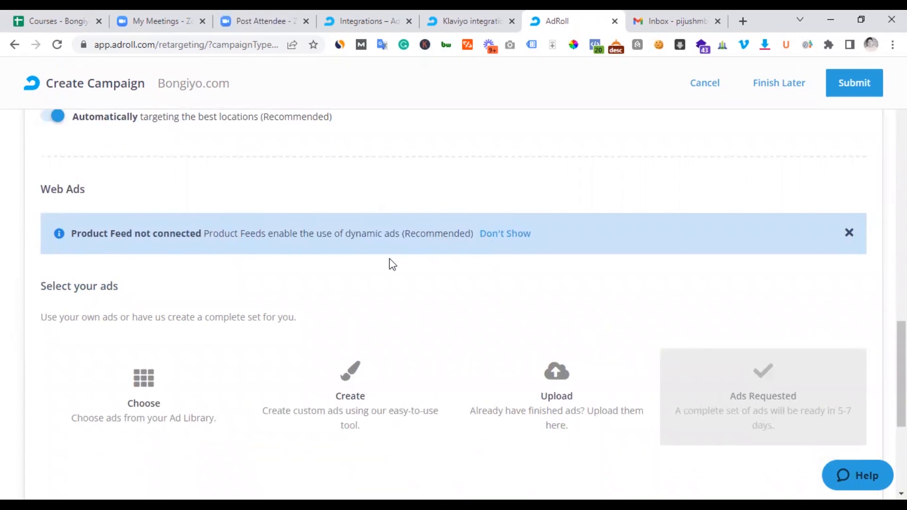
scroll(390, 260, down, 1)
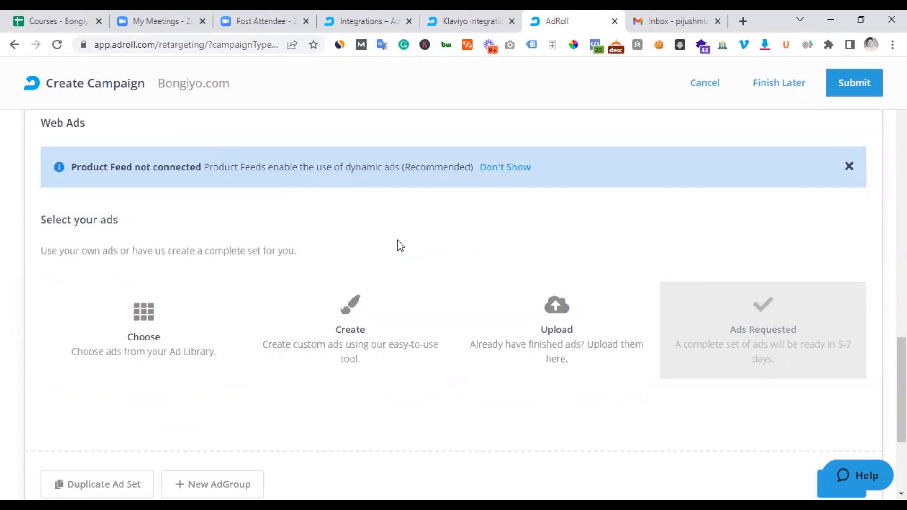
scroll(398, 241, down, 1)
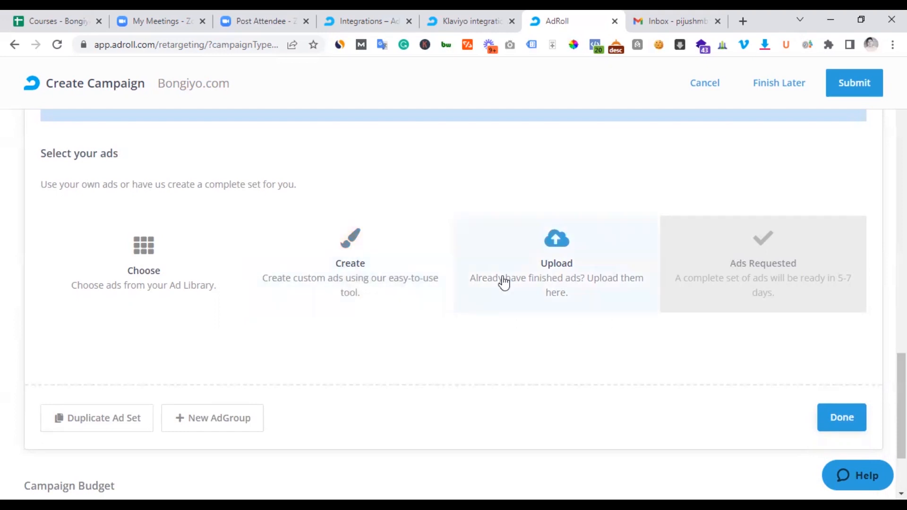
click(546, 282)
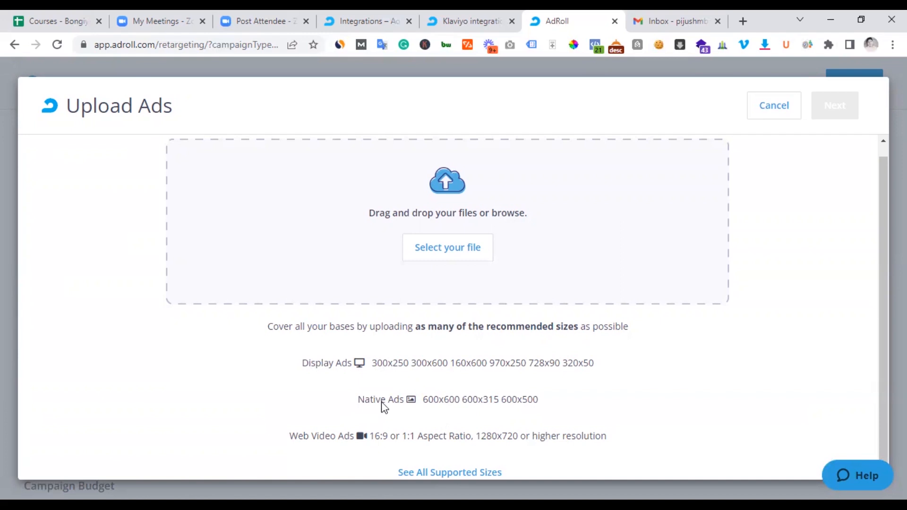
click(773, 109)
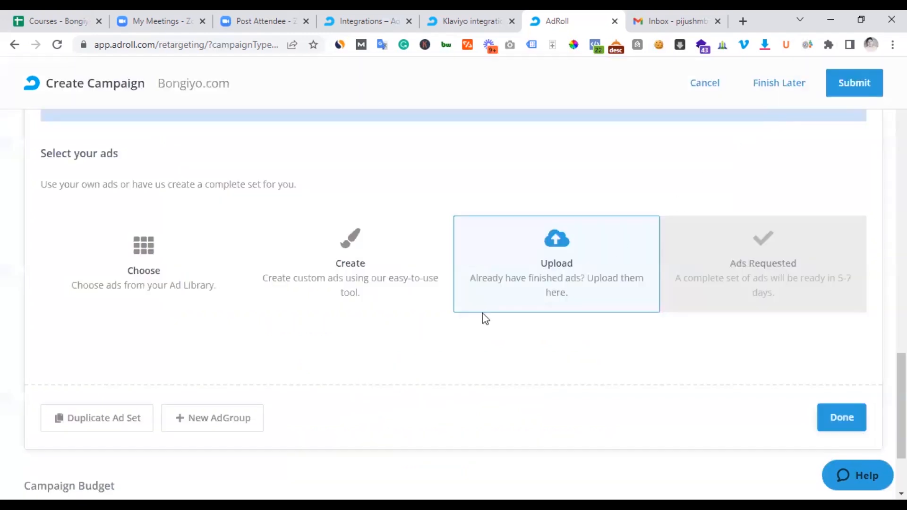
click(178, 288)
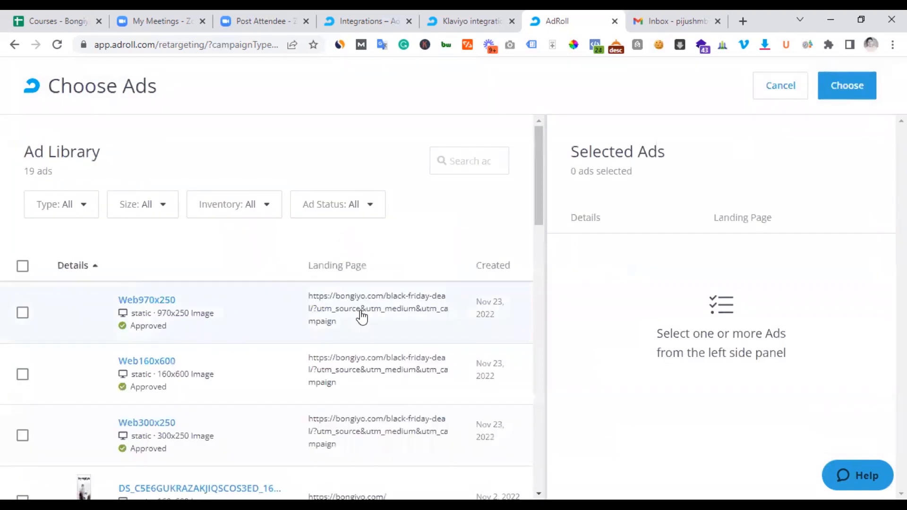
scroll(318, 356, down, 4)
scroll(318, 356, down, 3)
scroll(318, 354, up, 3)
scroll(142, 350, up, 1)
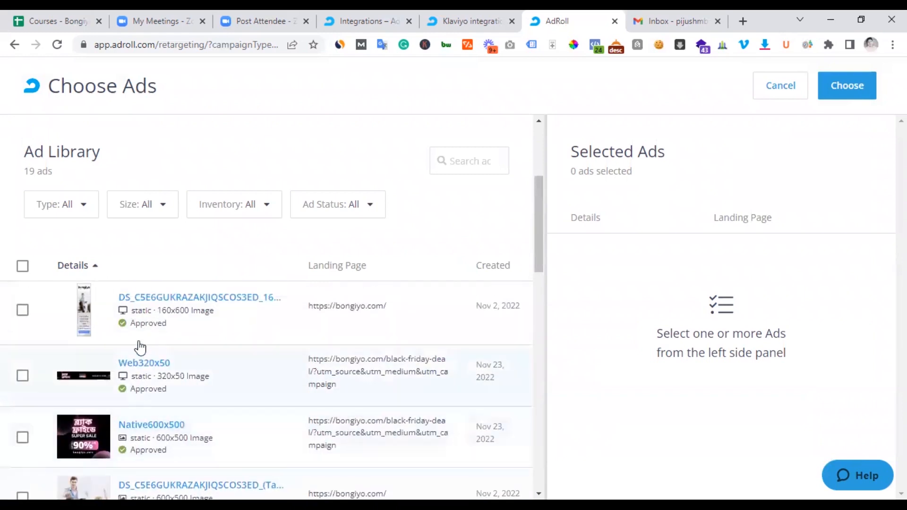
click(23, 310)
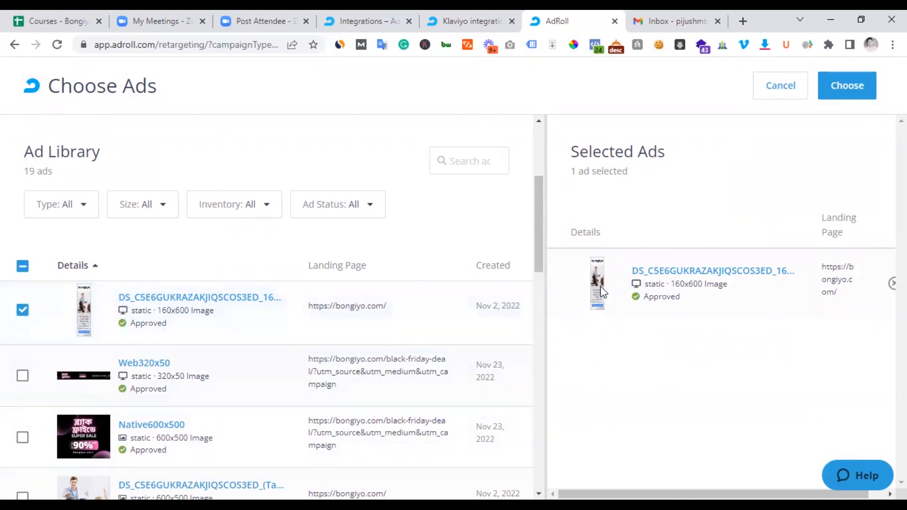
drag(629, 495, 647, 495)
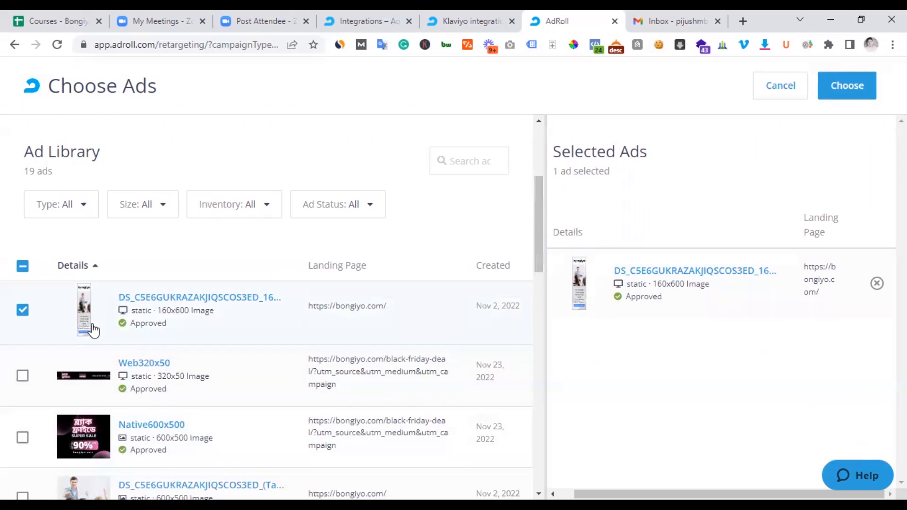
scroll(90, 341, down, 3)
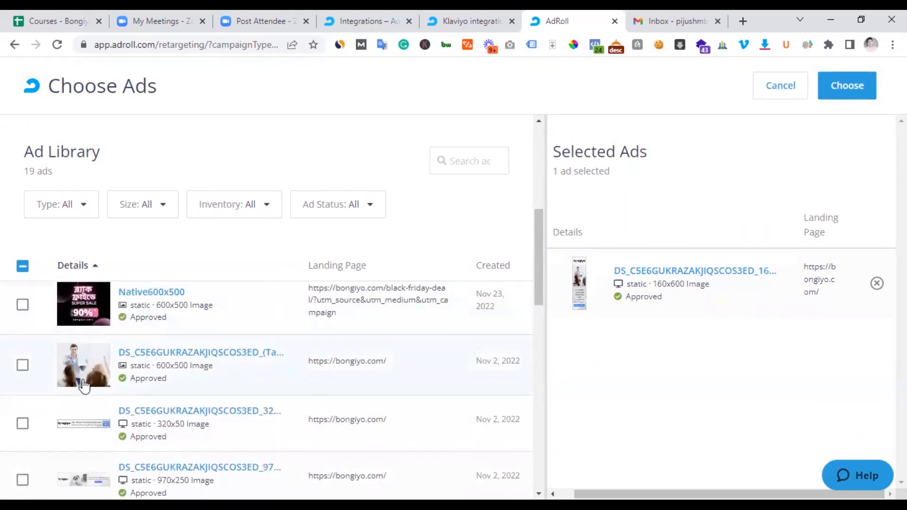
scroll(76, 388, down, 1)
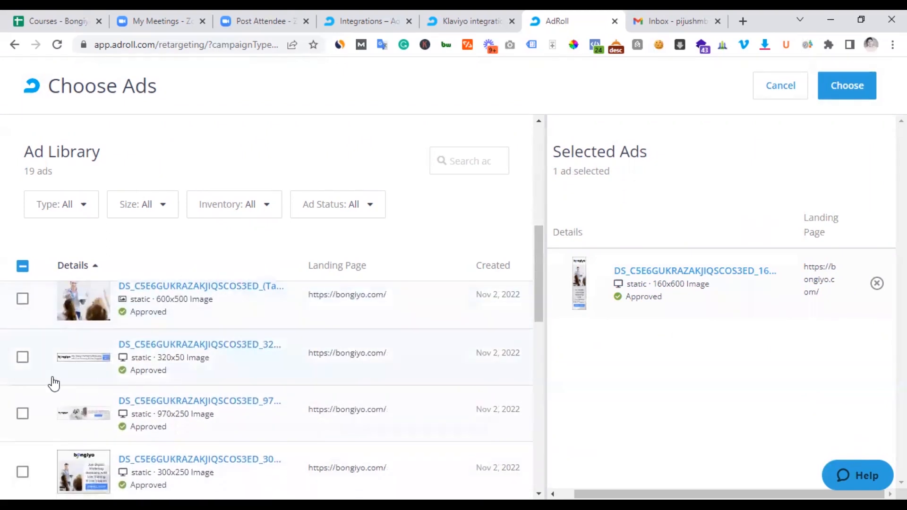
click(22, 357)
click(23, 414)
scroll(29, 418, down, 1)
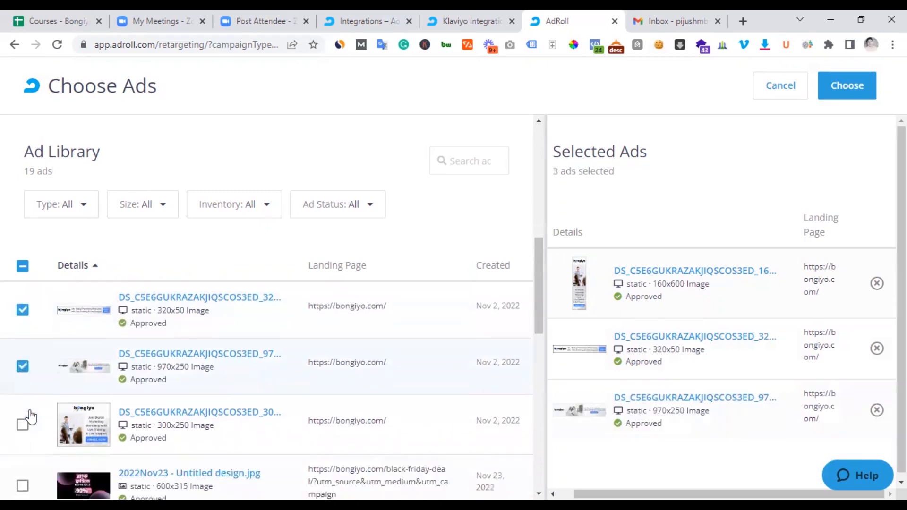
scroll(31, 417, down, 2)
click(22, 339)
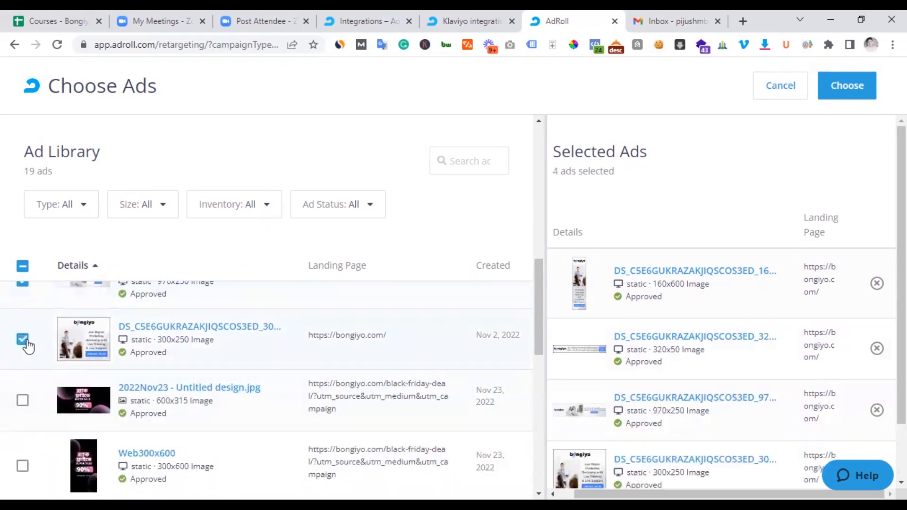
scroll(34, 350, down, 3)
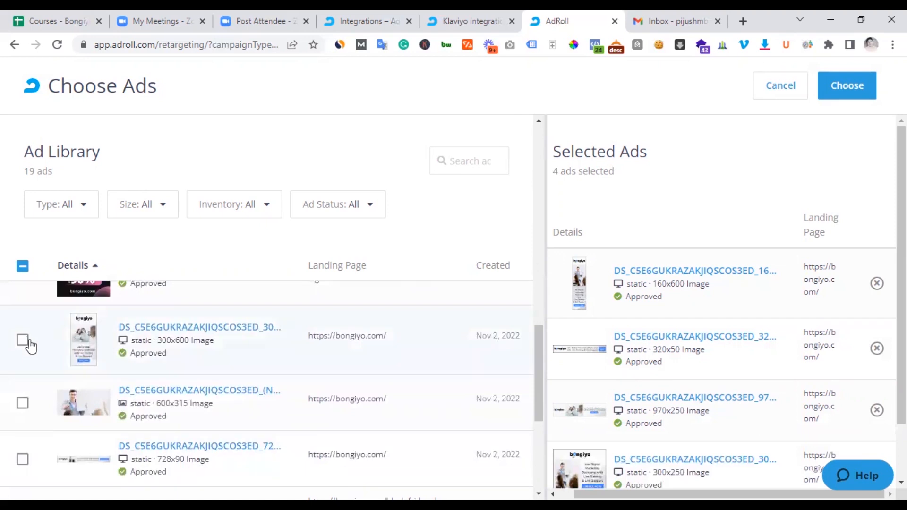
click(23, 340)
scroll(34, 390, down, 3)
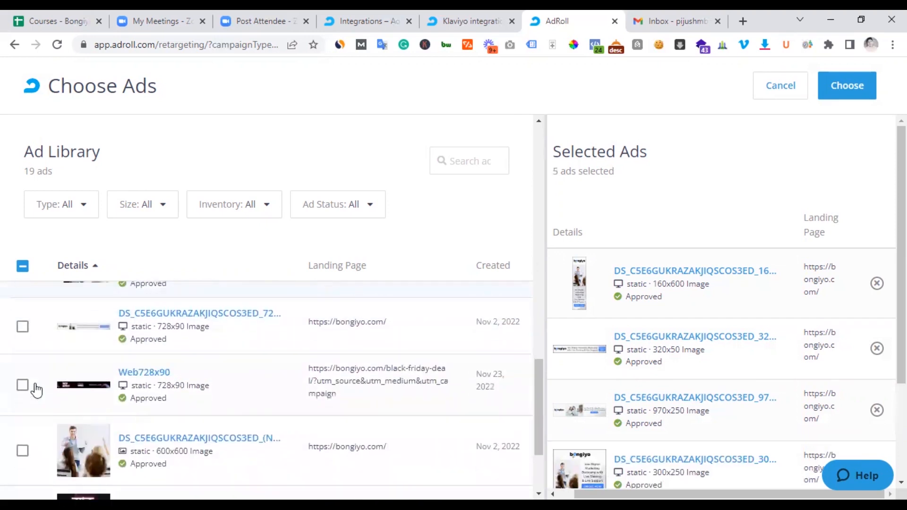
click(22, 327)
scroll(69, 371, down, 2)
scroll(69, 371, down, 2)
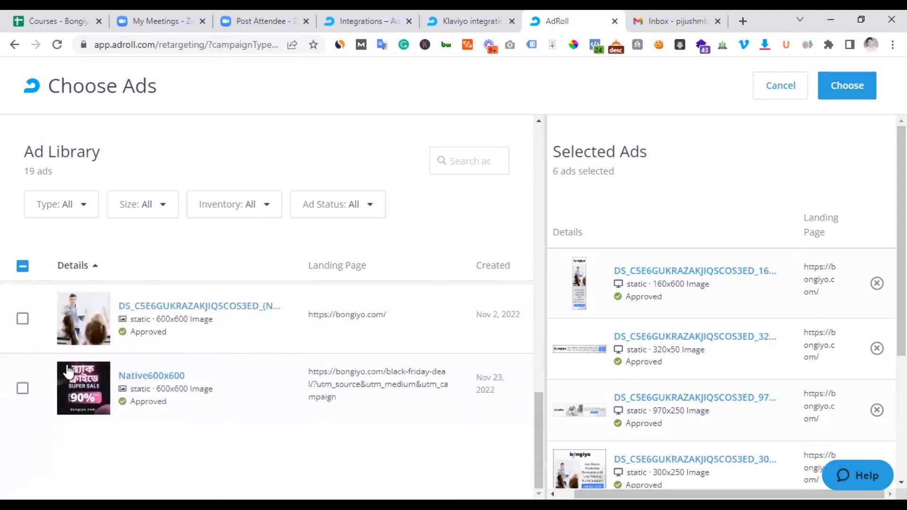
scroll(63, 374, up, 3)
scroll(63, 376, up, 10)
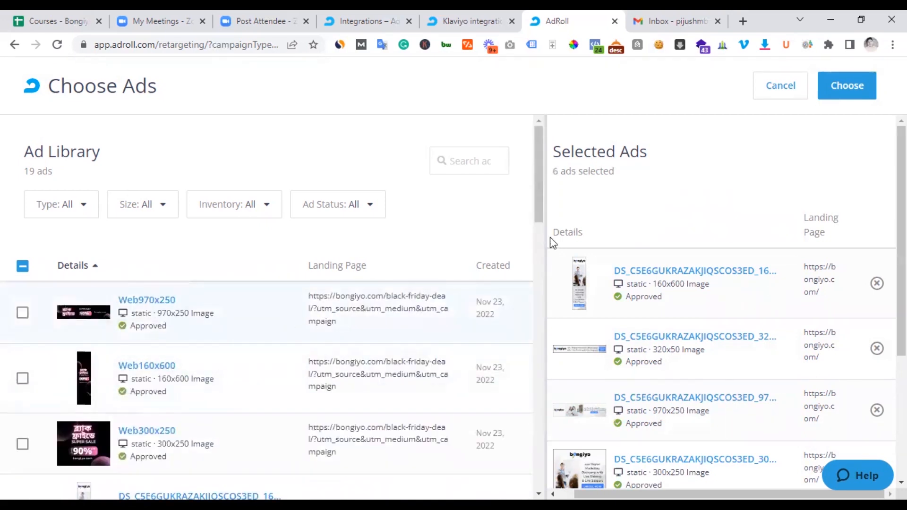
click(850, 87)
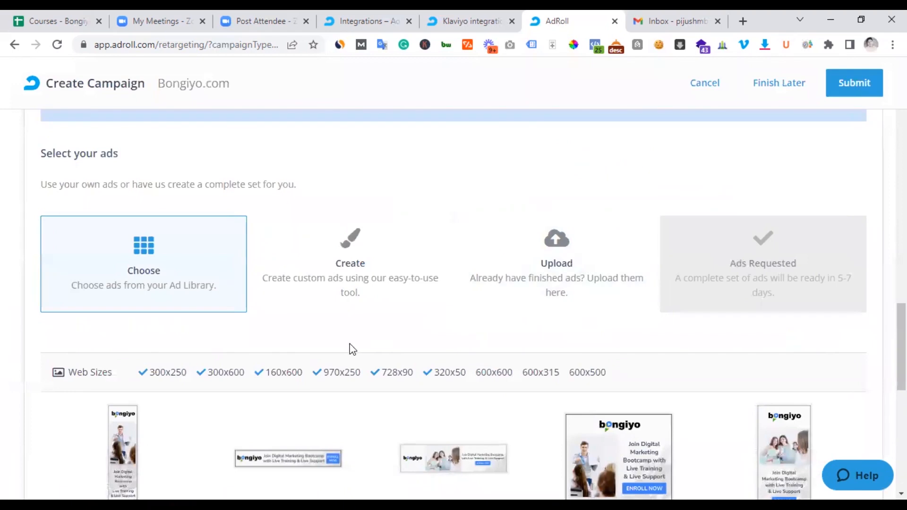
Step: Review the campaign page from the chosen ads and budget section back up to the schedule and web settings
scroll(346, 348, down, 8)
scroll(348, 350, down, 2)
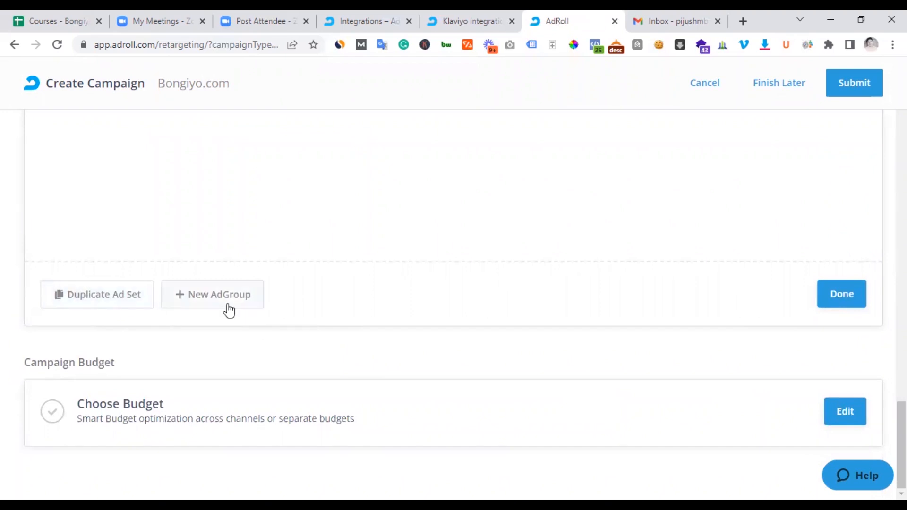
scroll(284, 340, up, 15)
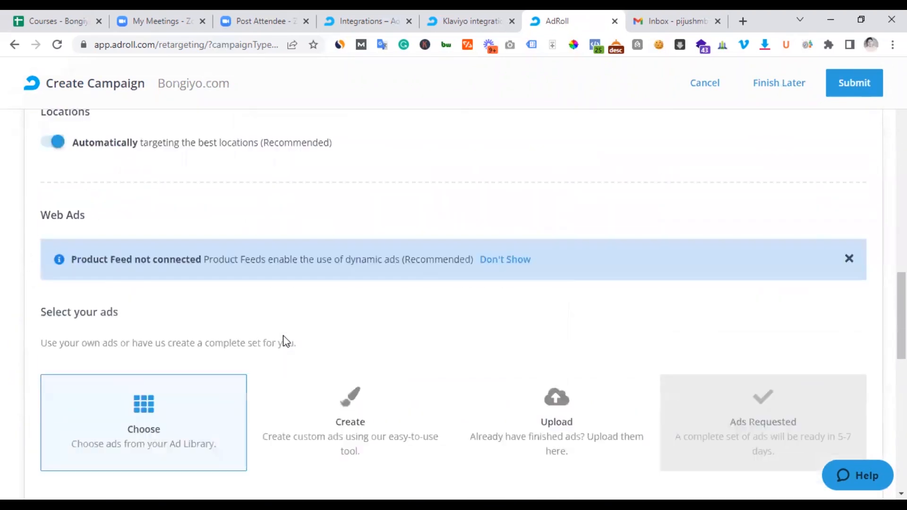
scroll(285, 341, up, 11)
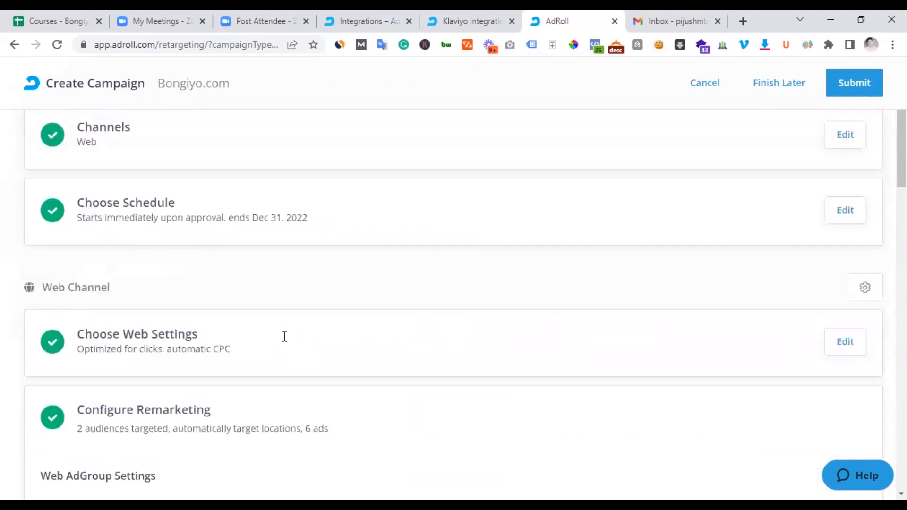
Step: Finish configuring the Remarketing ad group with its chosen audiences, automatic locations and ads
scroll(284, 340, down, 7)
scroll(286, 340, down, 15)
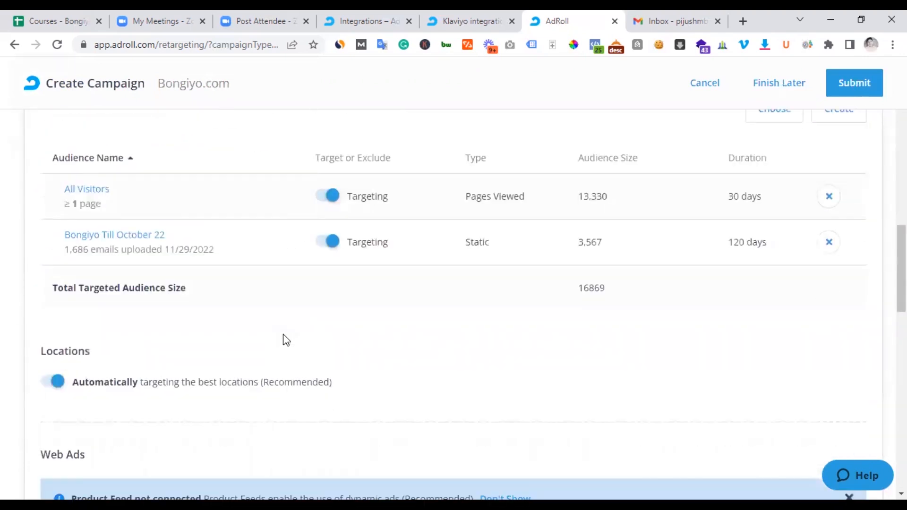
scroll(286, 340, down, 12)
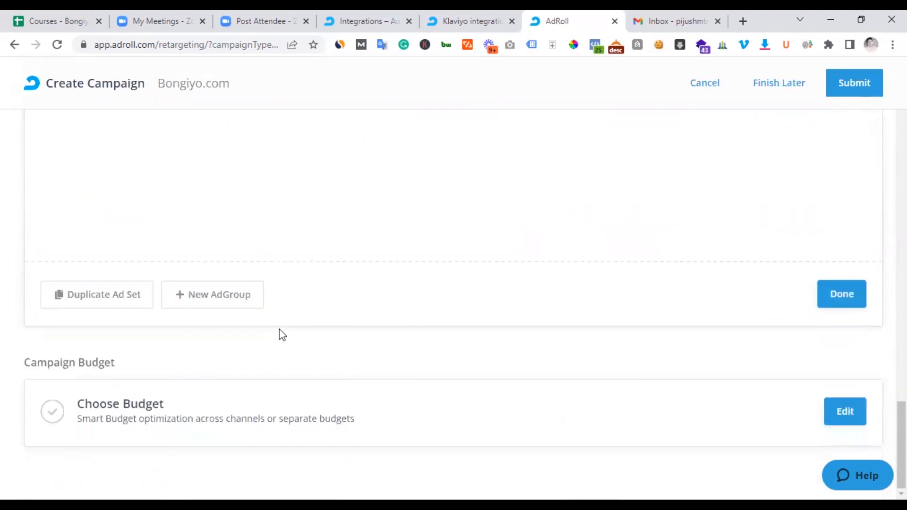
click(861, 302)
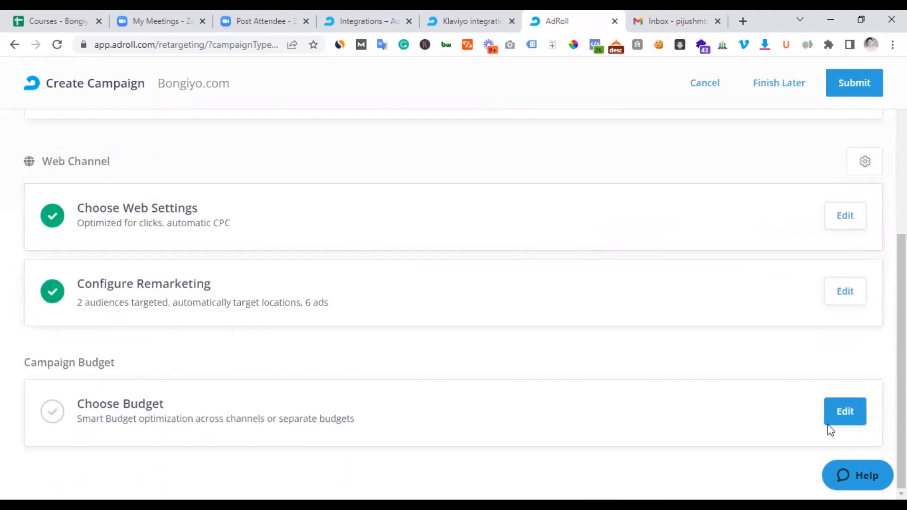
Step: Set the campaign's daily budget to $5, check the billing information and save the budget section
click(847, 421)
scroll(354, 394, down, 5)
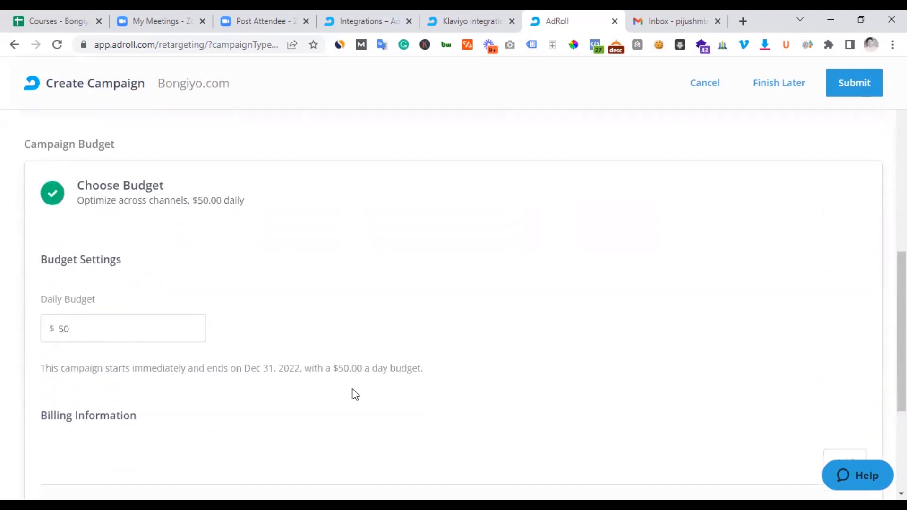
scroll(355, 395, down, 3)
click(136, 149)
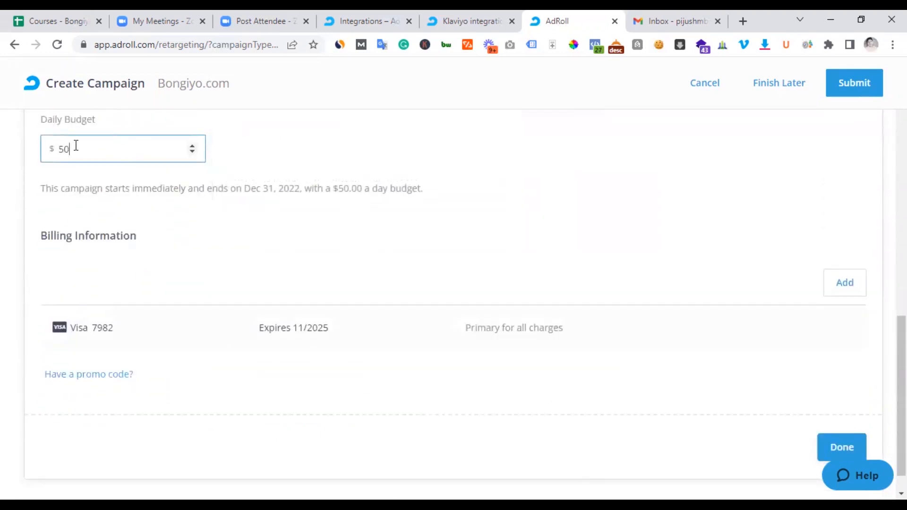
double_click(60, 149)
text(5)
click(226, 221)
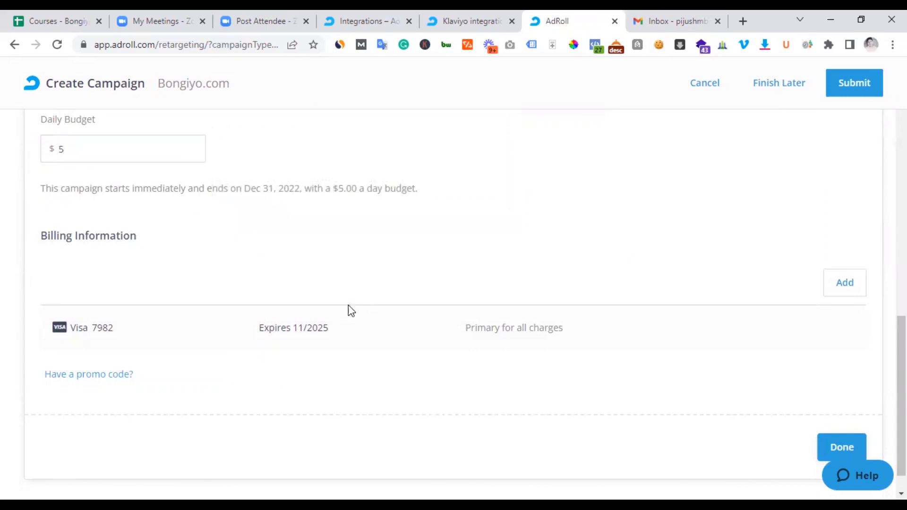
scroll(507, 314, down, 1)
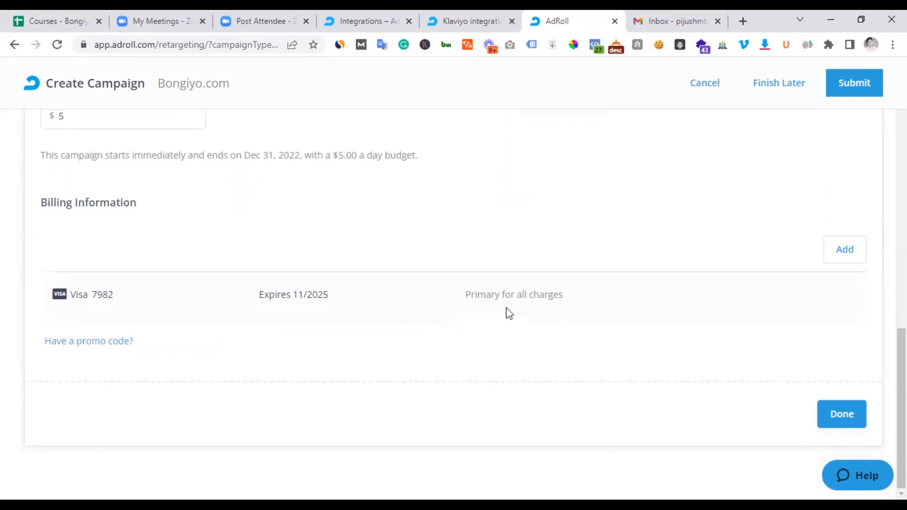
scroll(409, 330, up, 4)
scroll(368, 308, down, 4)
click(836, 419)
Step: Submit the completed retargeting campaign for AdRoll review and go on to the Social & Display Ads overview
scroll(514, 321, up, 5)
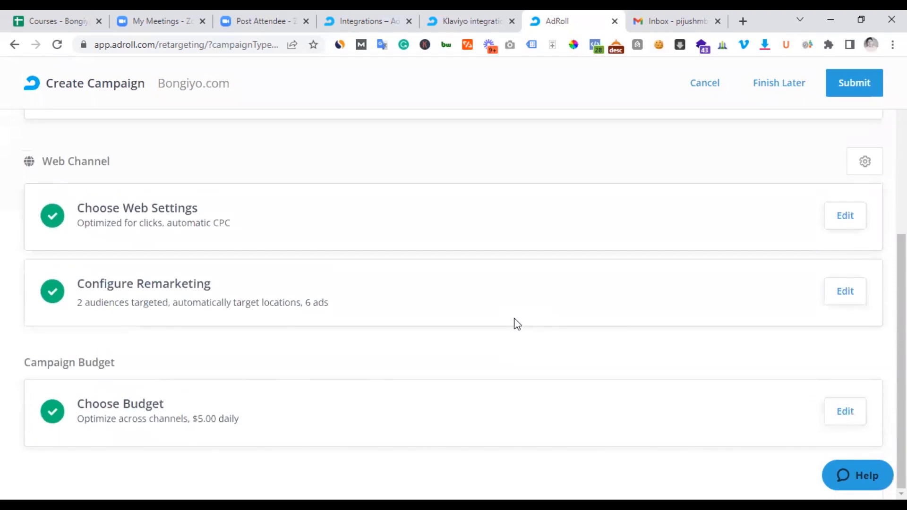
scroll(517, 323, up, 6)
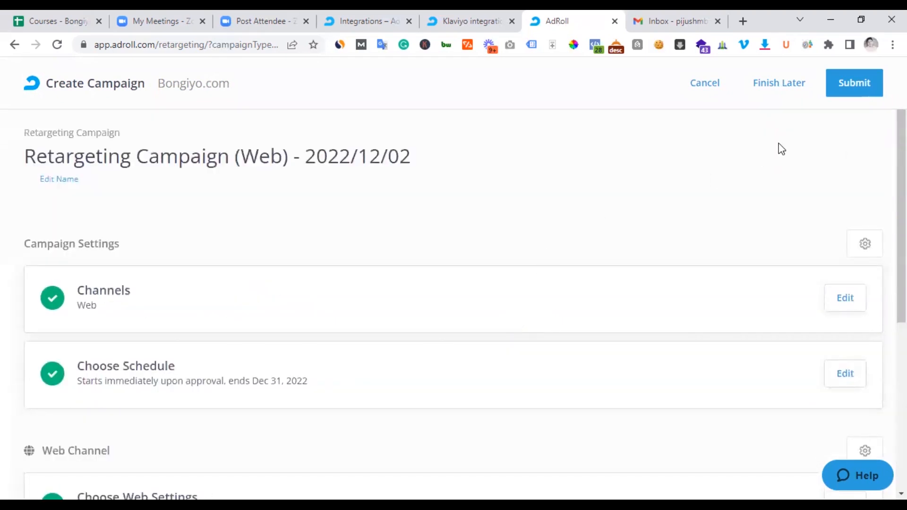
click(847, 94)
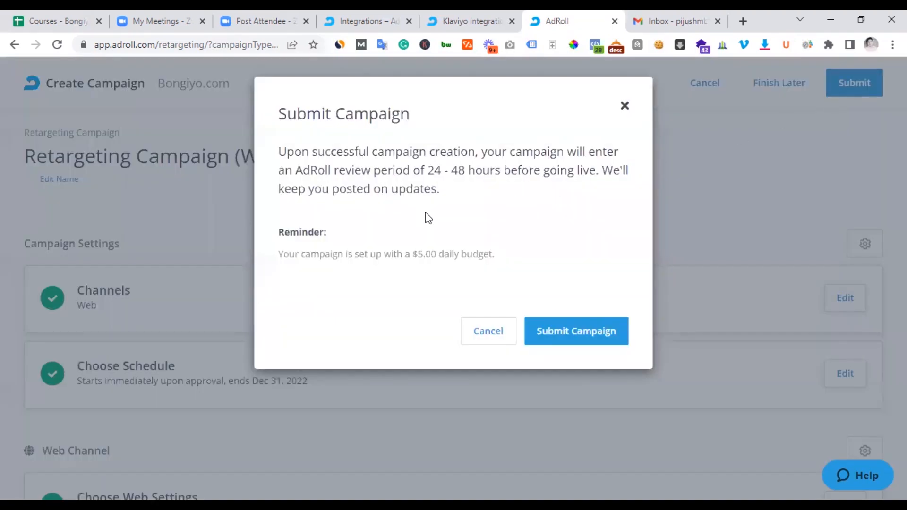
drag(425, 168, 502, 169)
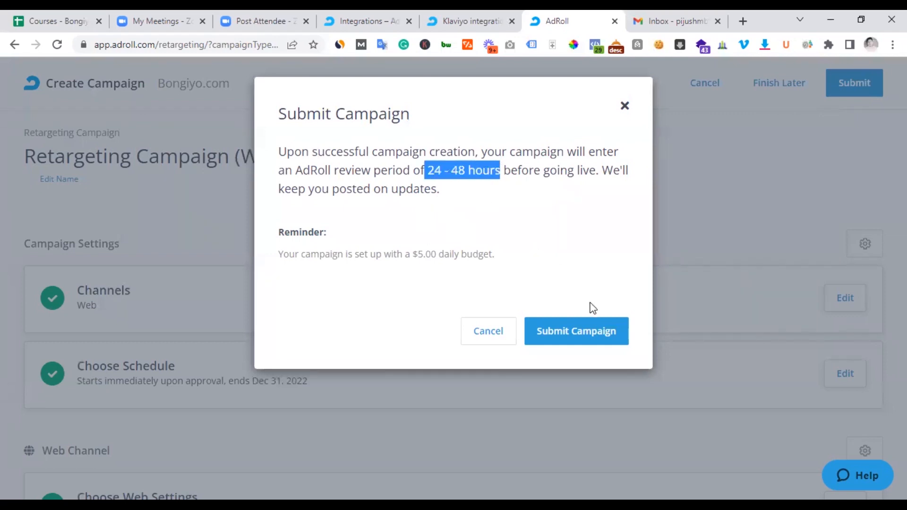
click(566, 337)
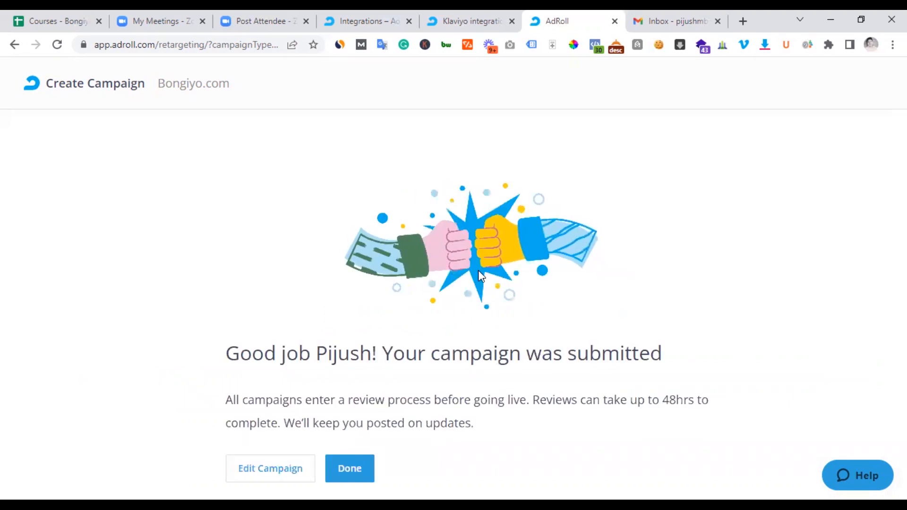
click(364, 476)
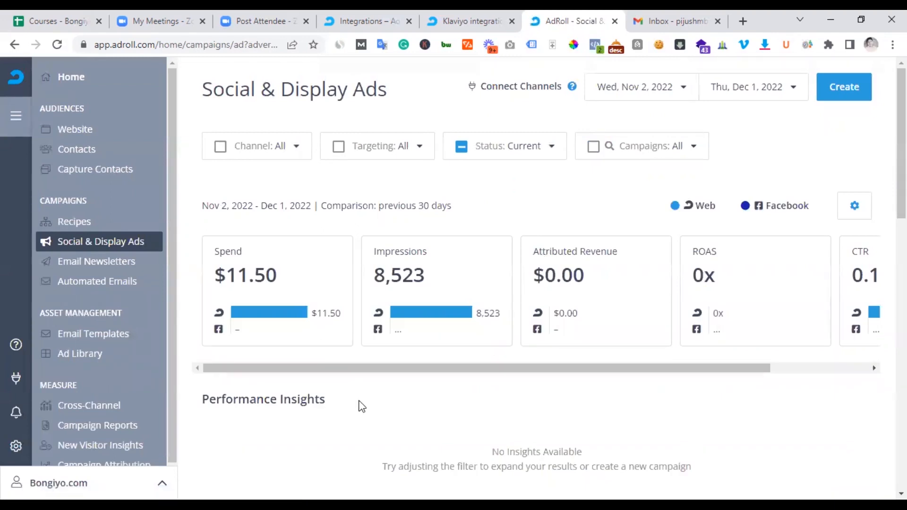
Step: Sort the campaigns list by status in ascending order and expand Retargeting Campaign (Web) - 2022/12/02 to show its ad group
scroll(352, 391, down, 3)
scroll(356, 393, down, 7)
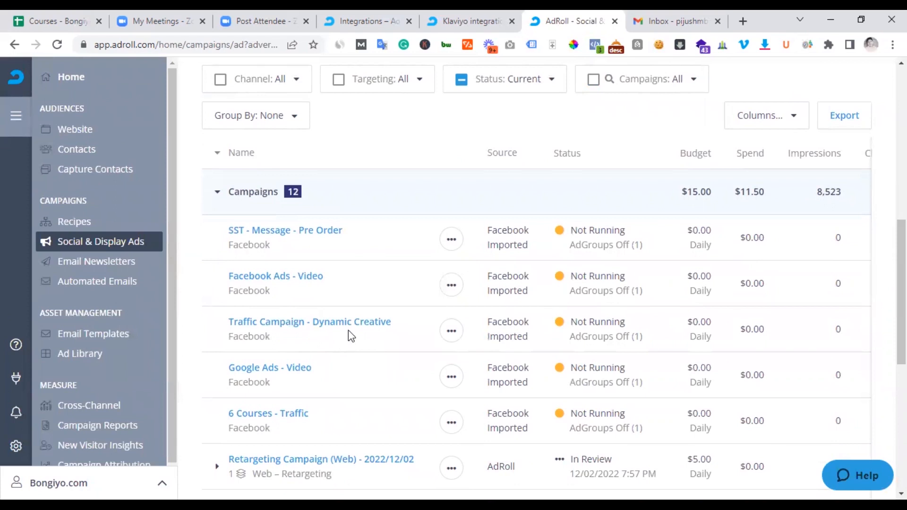
click(566, 154)
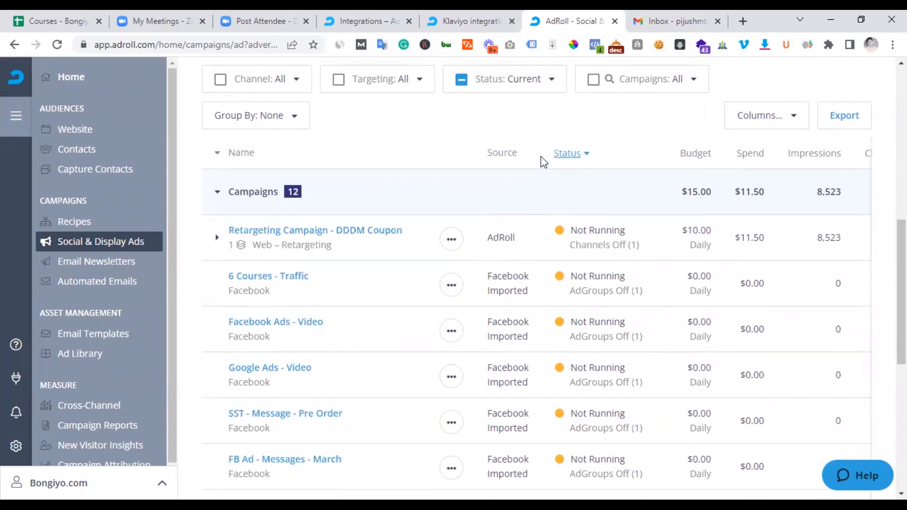
click(572, 156)
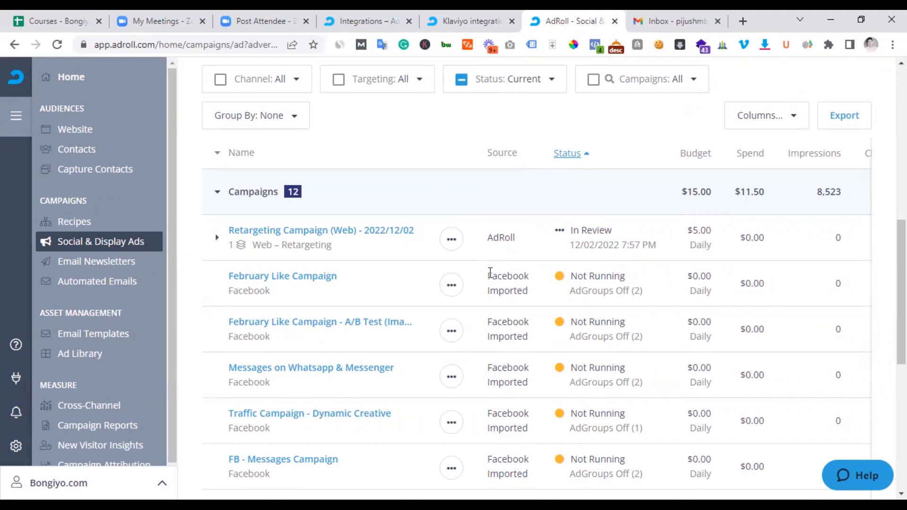
click(452, 240)
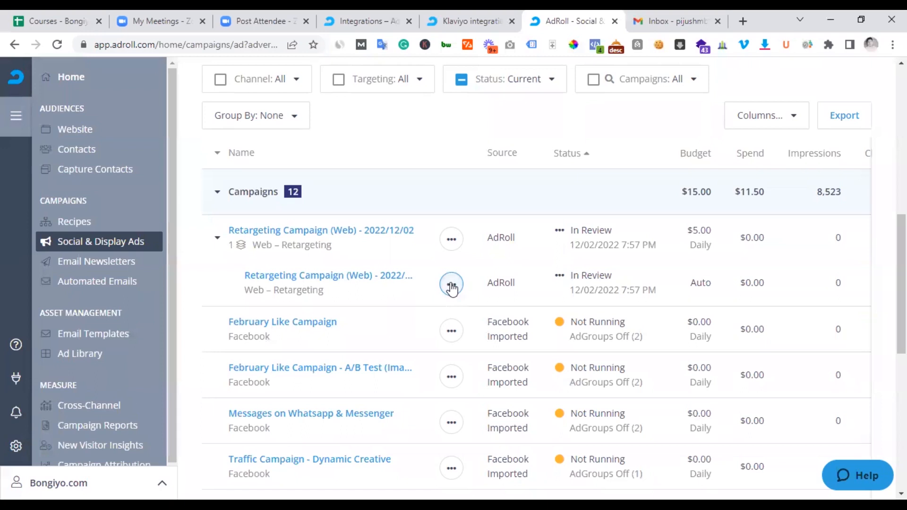
Step: Review the performance metrics for the Web and Facebook channels, and view the KPI customization options without changing them
scroll(558, 321, up, 4)
scroll(557, 320, up, 5)
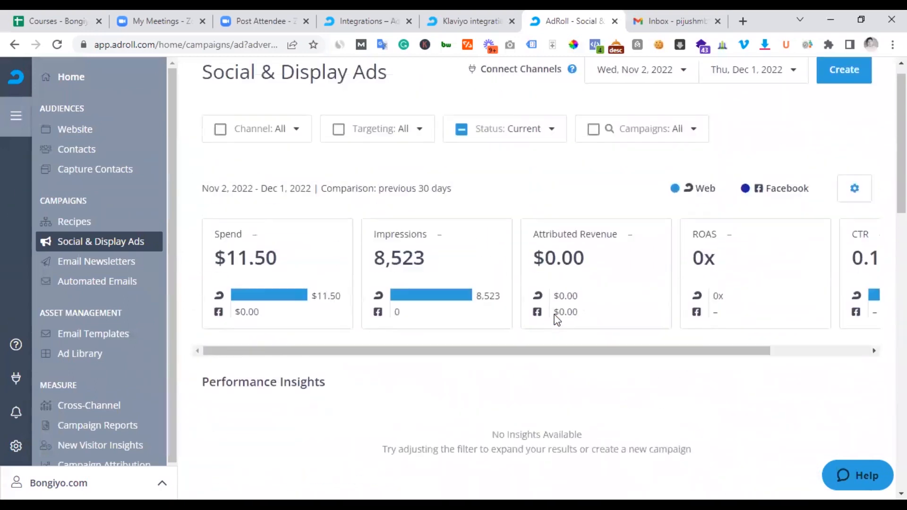
scroll(483, 409, down, 6)
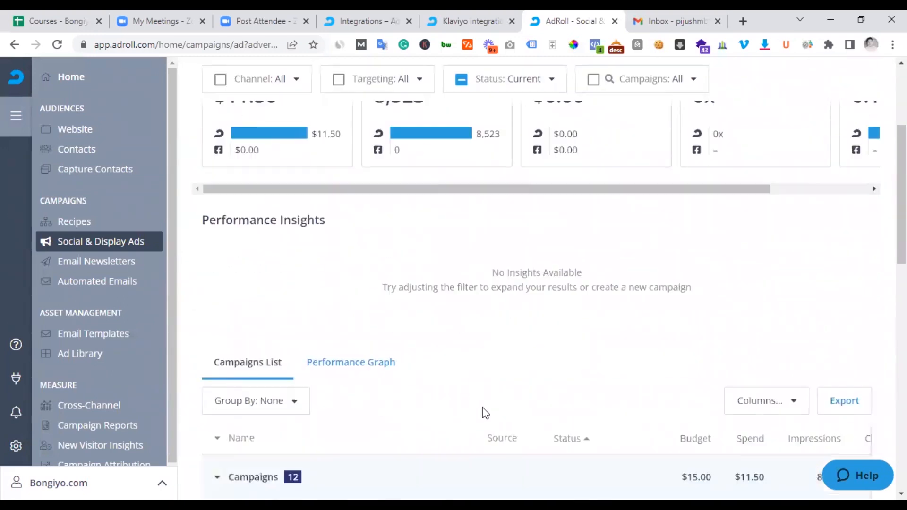
scroll(489, 340, up, 3)
scroll(489, 339, up, 3)
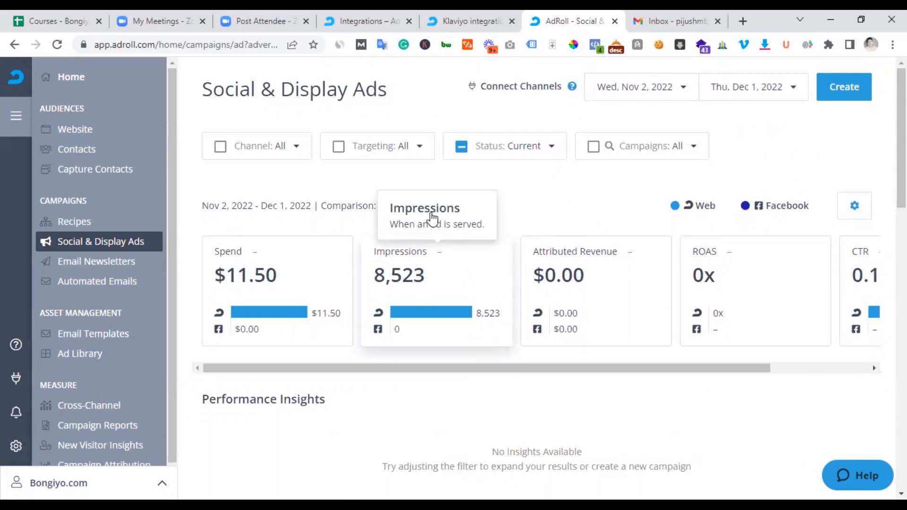
click(708, 210)
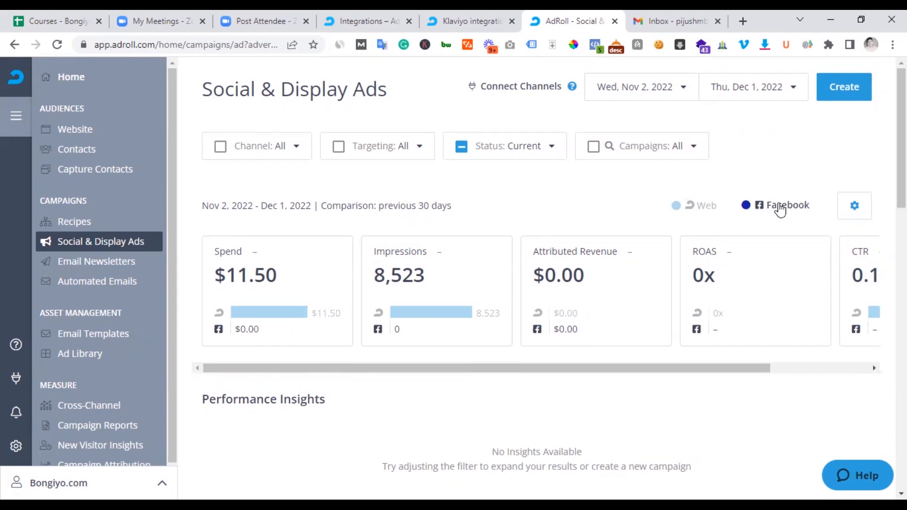
click(849, 207)
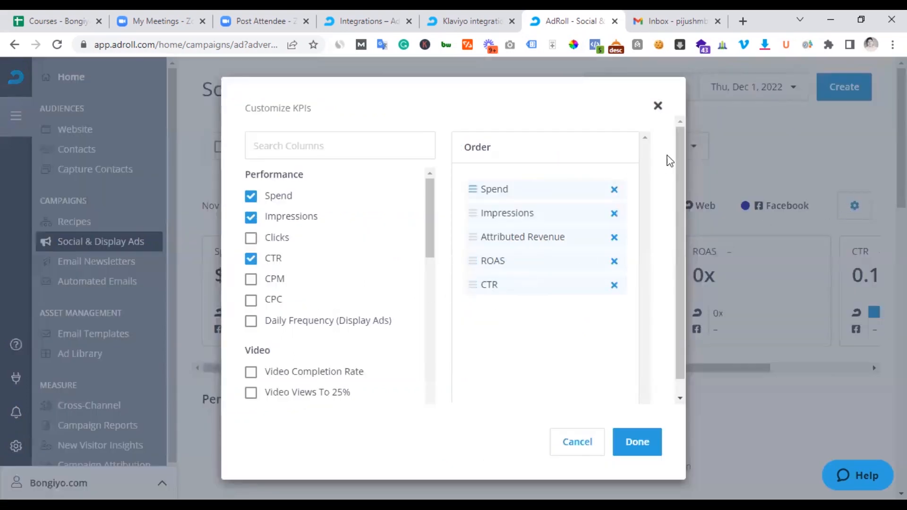
click(658, 106)
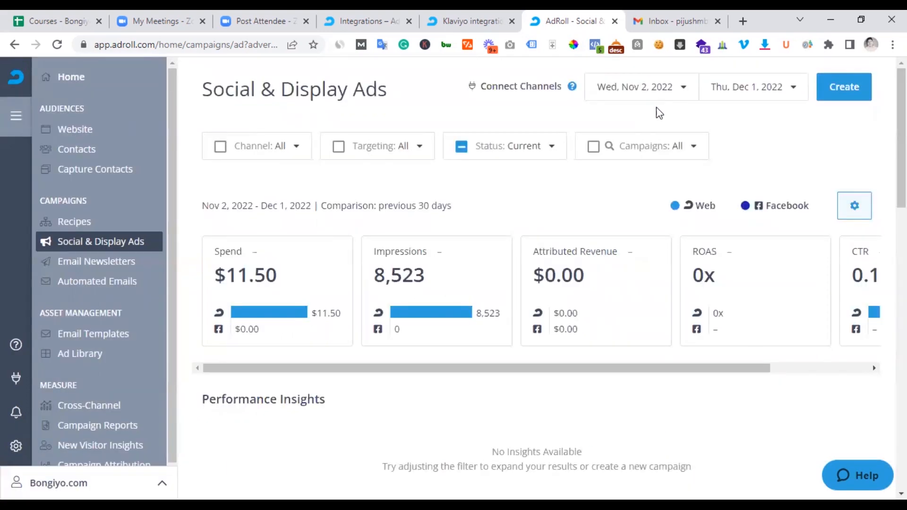